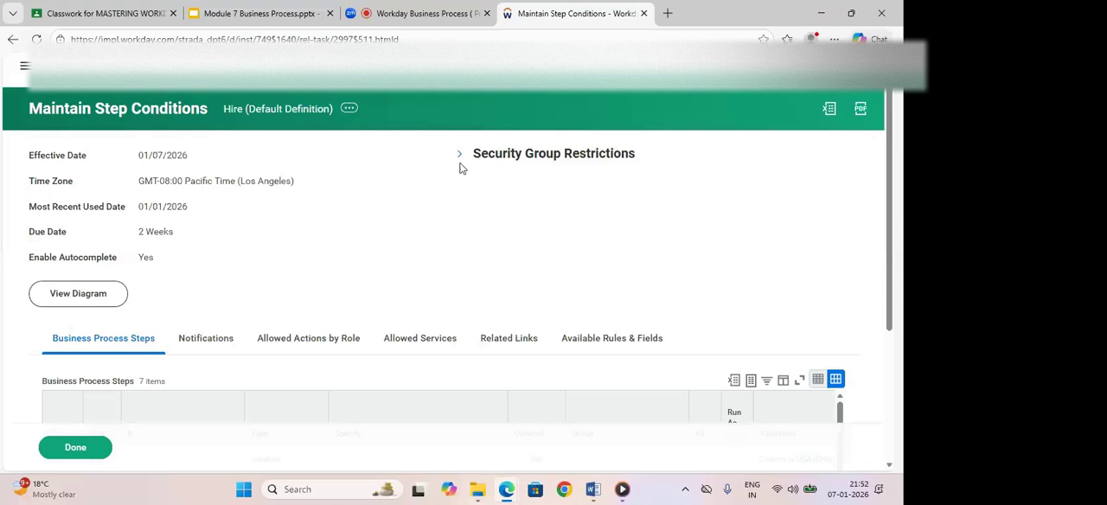
- Start adding a notification to the Hire (Default Definition) business process and look over the notification form
{"action": "left_click", "coordinate": [349, 110]}
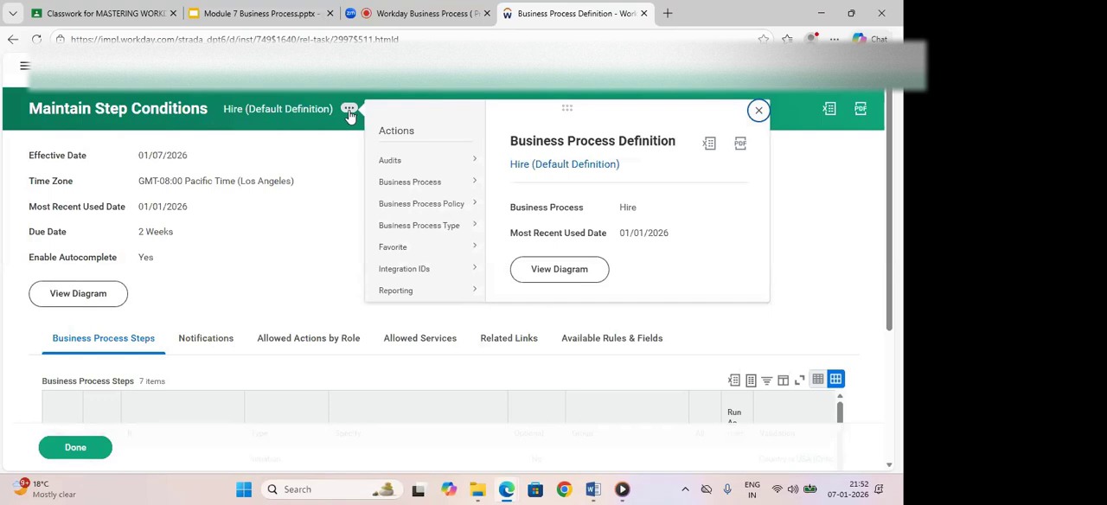
{"action": "mouse_move", "coordinate": [410, 172]}
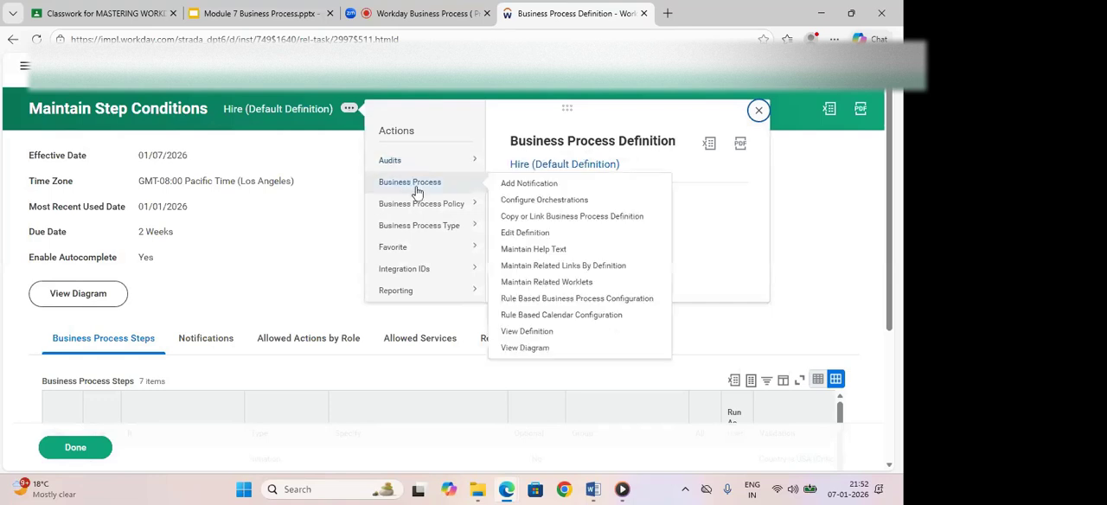
{"action": "left_click", "coordinate": [517, 190]}
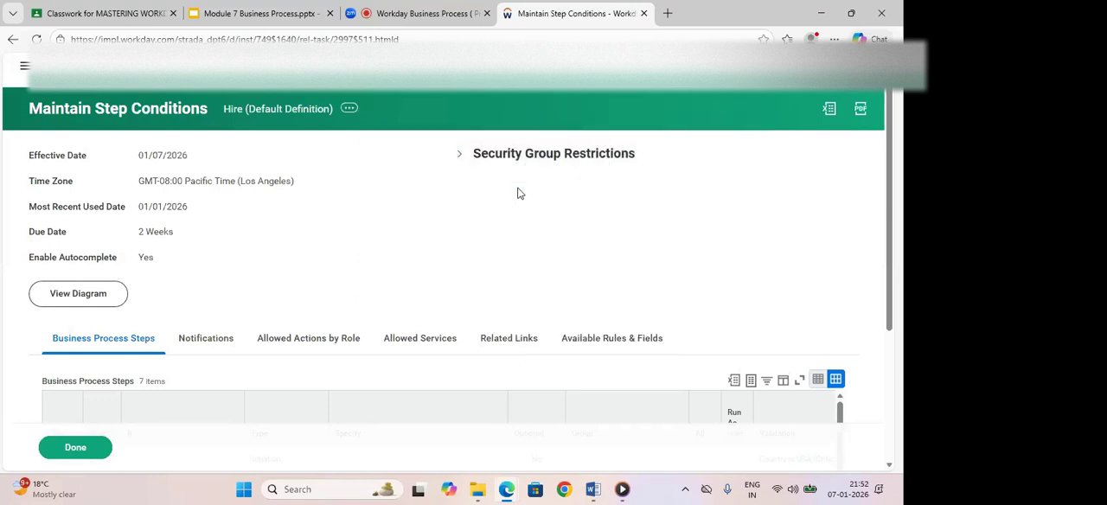
{"action": "left_click", "coordinate": [595, 326]}
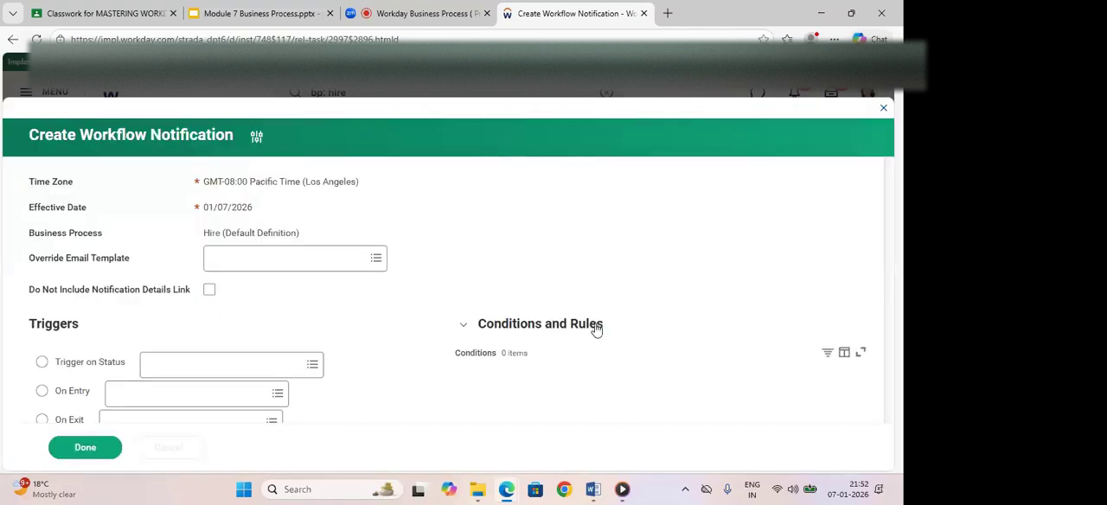
{"action": "scroll", "coordinate": [897, 173], "scroll_direction": "down", "scroll_amount": 2}
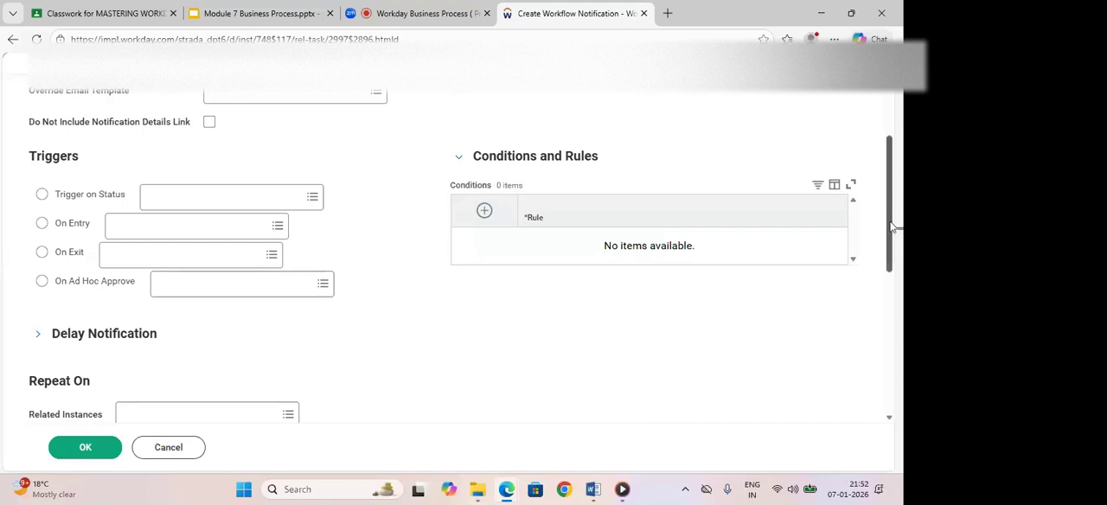
{"action": "scroll", "coordinate": [891, 226], "scroll_direction": "up", "scroll_amount": 2}
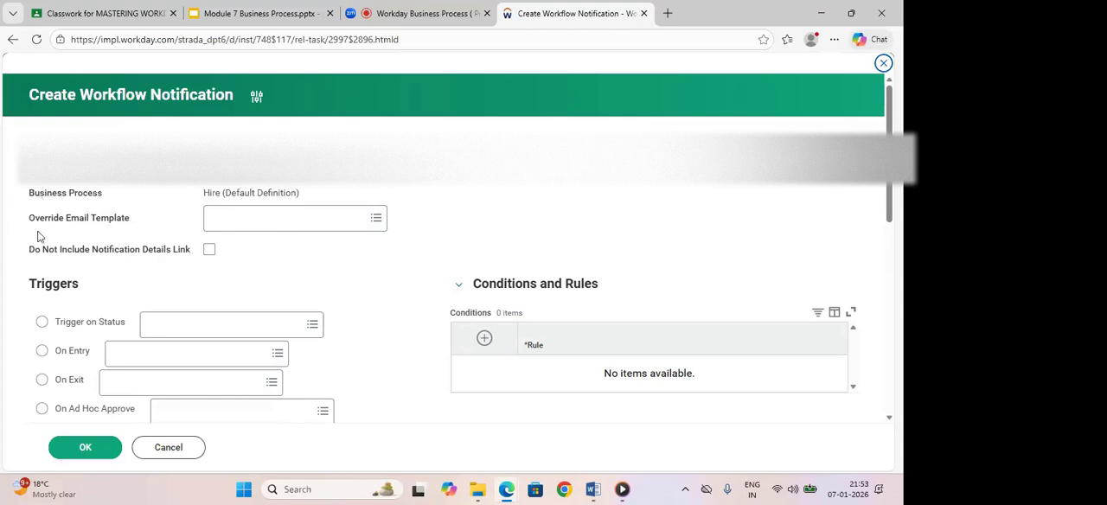
- Check the available override email templates without choosing one, and set the notification to trigger on the status Completed
{"action": "left_click", "coordinate": [243, 227]}
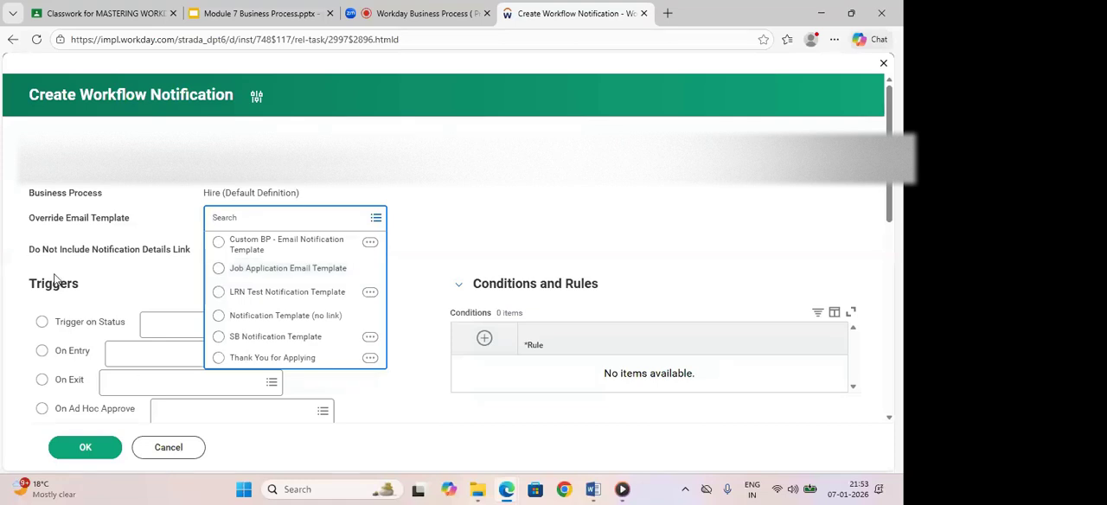
{"action": "left_click", "coordinate": [486, 232]}
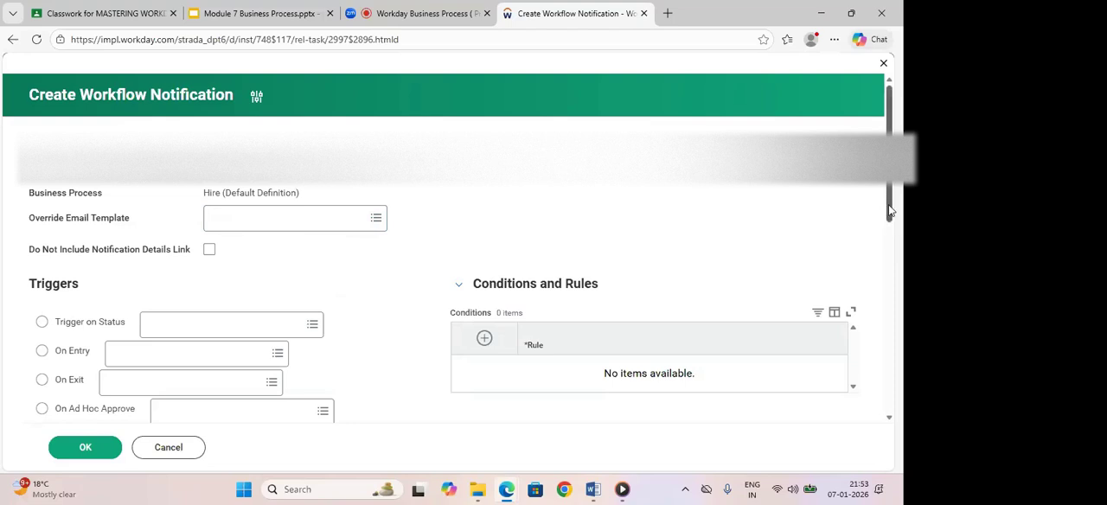
{"action": "scroll", "coordinate": [222, 210], "scroll_direction": "down", "scroll_amount": 3}
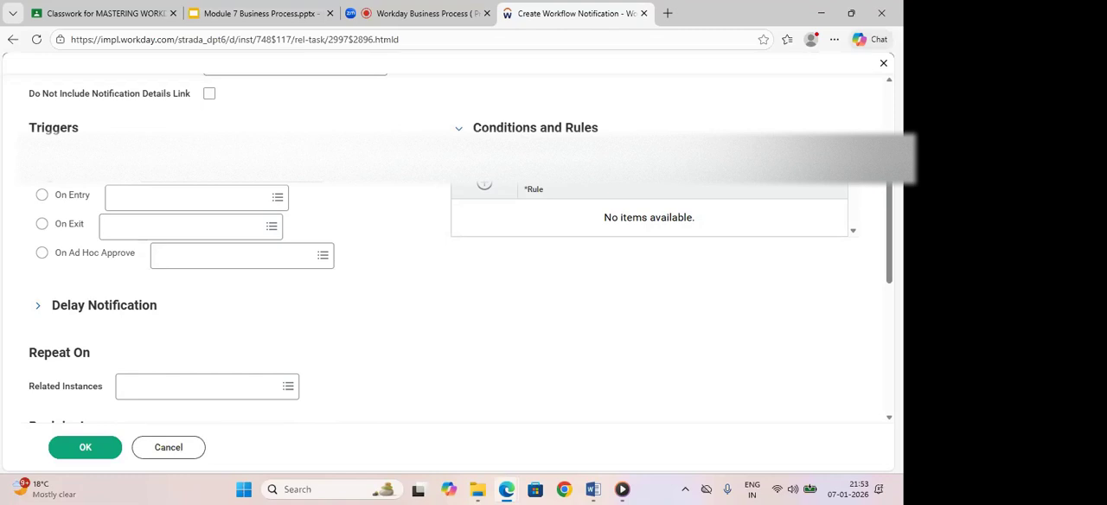
{"action": "left_click", "coordinate": [189, 175]}
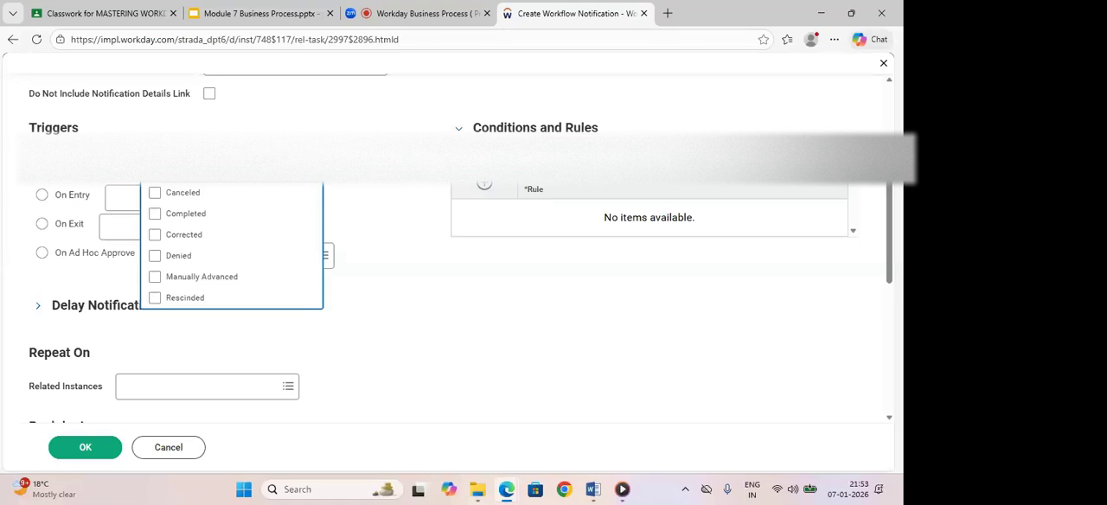
{"action": "left_click", "coordinate": [155, 214]}
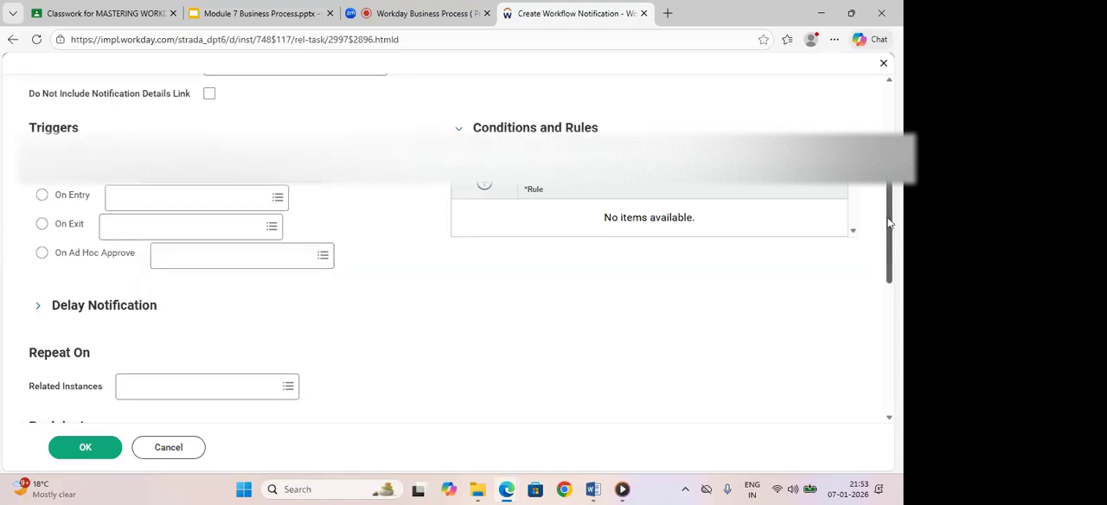
- Set the notification's recipient group to the HR Partner security group
{"action": "left_click_drag", "start_coordinate": [889, 223], "coordinate": [895, 329]}
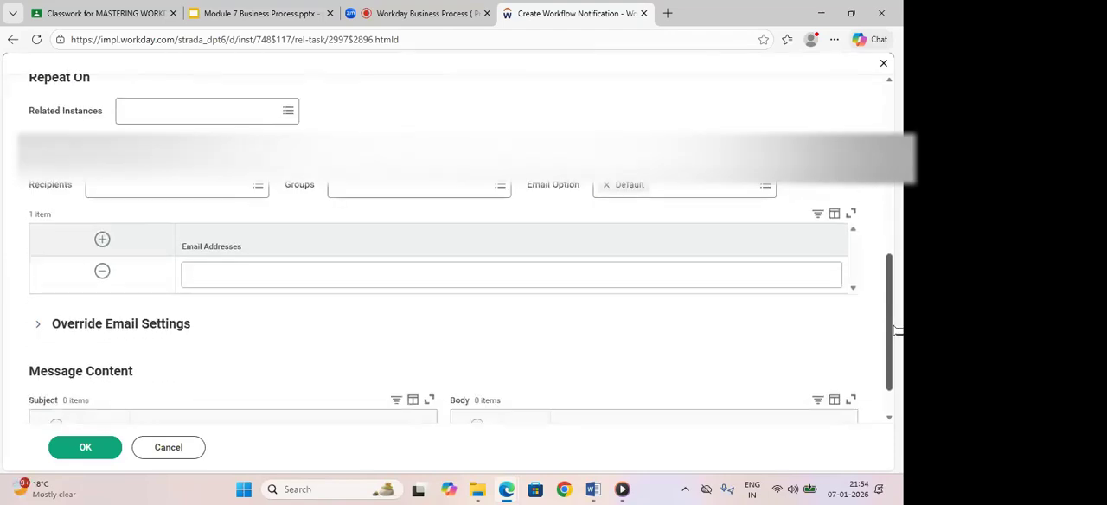
{"action": "left_click", "coordinate": [366, 192]}
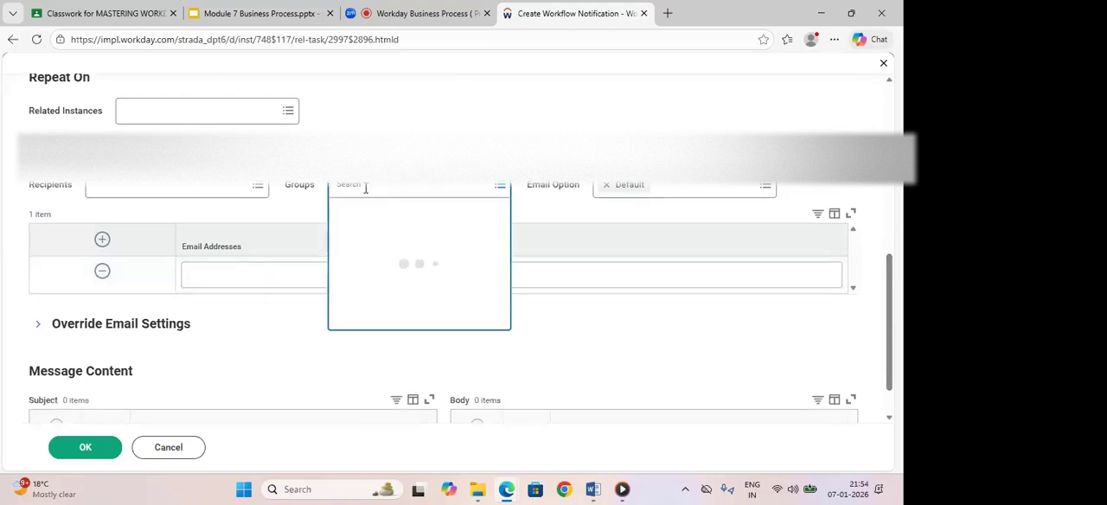
{"action": "type", "text": "HR Partne"}
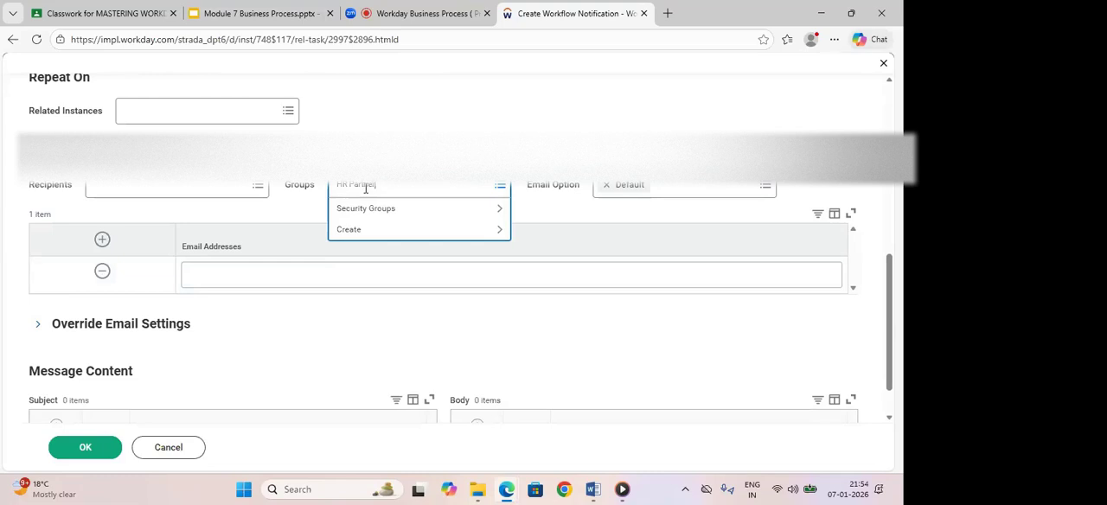
{"action": "type", "text": "r"}
{"action": "key", "text": "Return"}
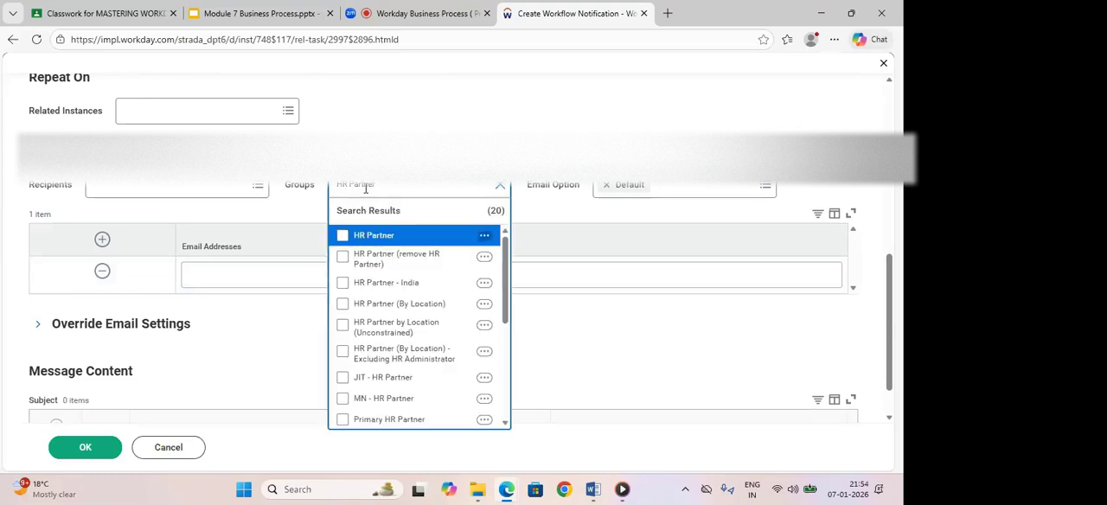
{"action": "left_click", "coordinate": [343, 235]}
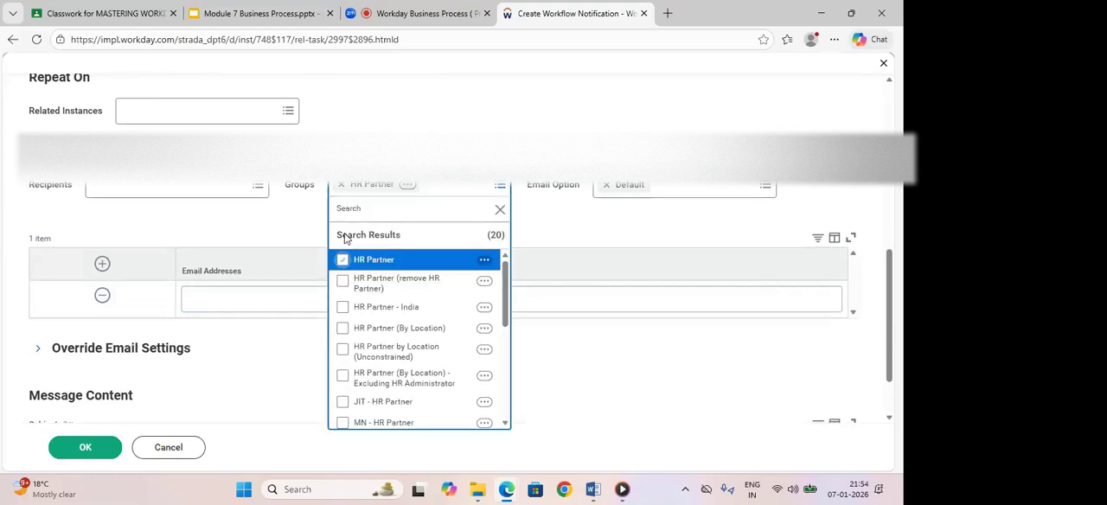
{"action": "left_click", "coordinate": [893, 273]}
- Add a row to the message subject, make it an external field and search for Worker
{"action": "left_click_drag", "start_coordinate": [896, 273], "coordinate": [896, 313]}
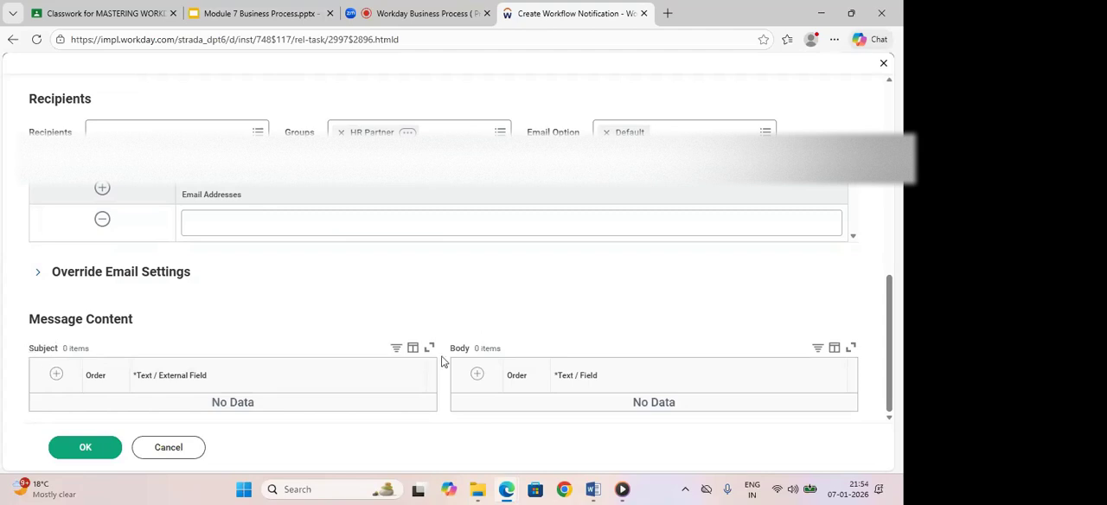
{"action": "left_click", "coordinate": [56, 377]}
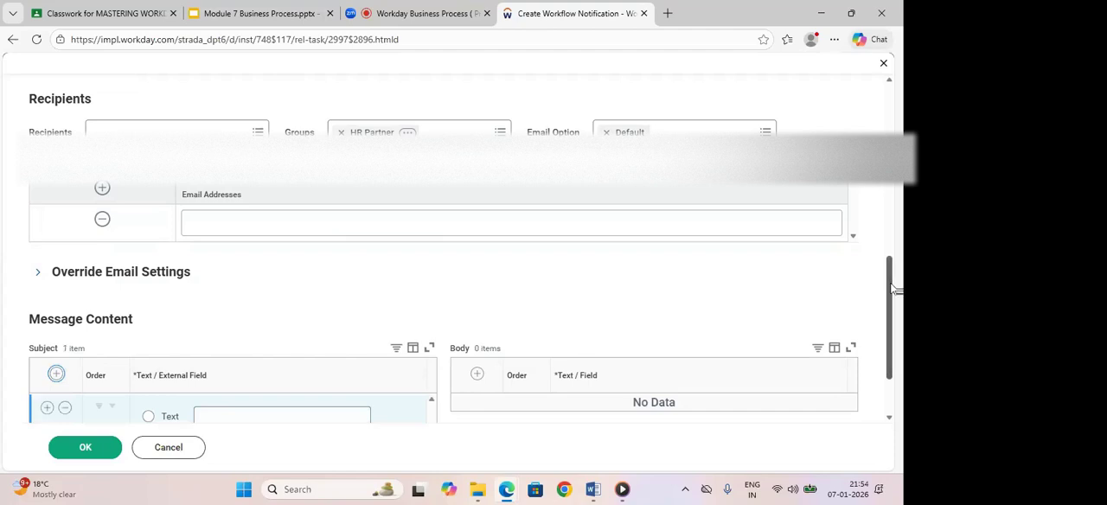
{"action": "left_click_drag", "start_coordinate": [894, 288], "coordinate": [892, 363]}
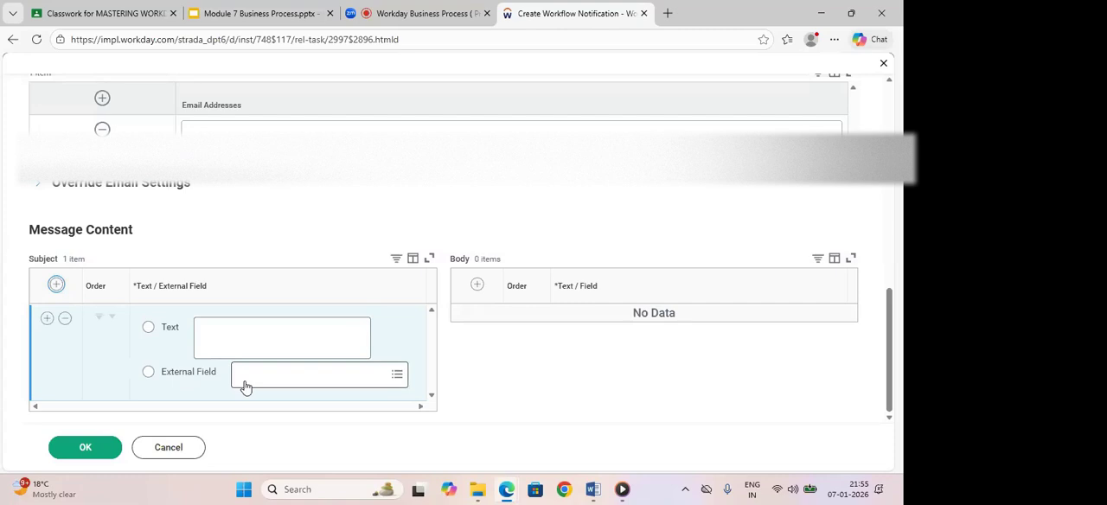
{"action": "left_click", "coordinate": [148, 372]}
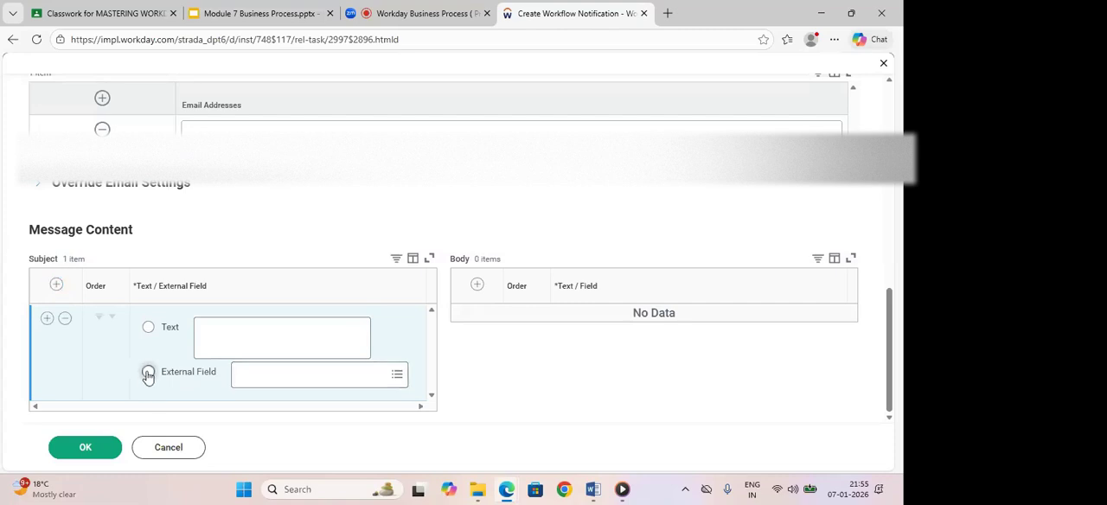
{"action": "left_click", "coordinate": [257, 380]}
{"action": "type", "text": "Worker"}
{"action": "key", "text": "Return"}
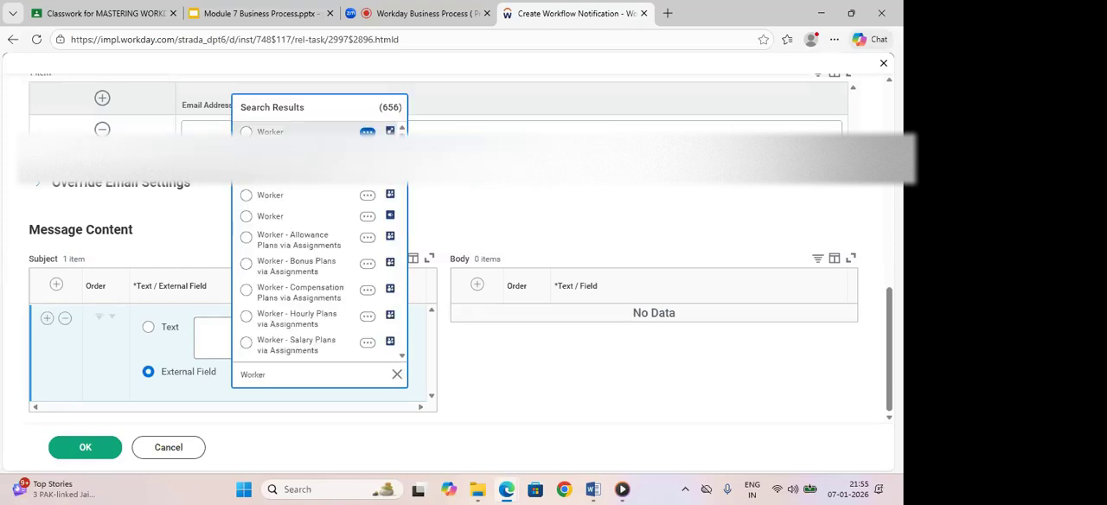
- Compare the matching Worker fields, choose the one on the Action Event business object for the subject, and review its details
{"action": "left_click", "coordinate": [368, 131]}
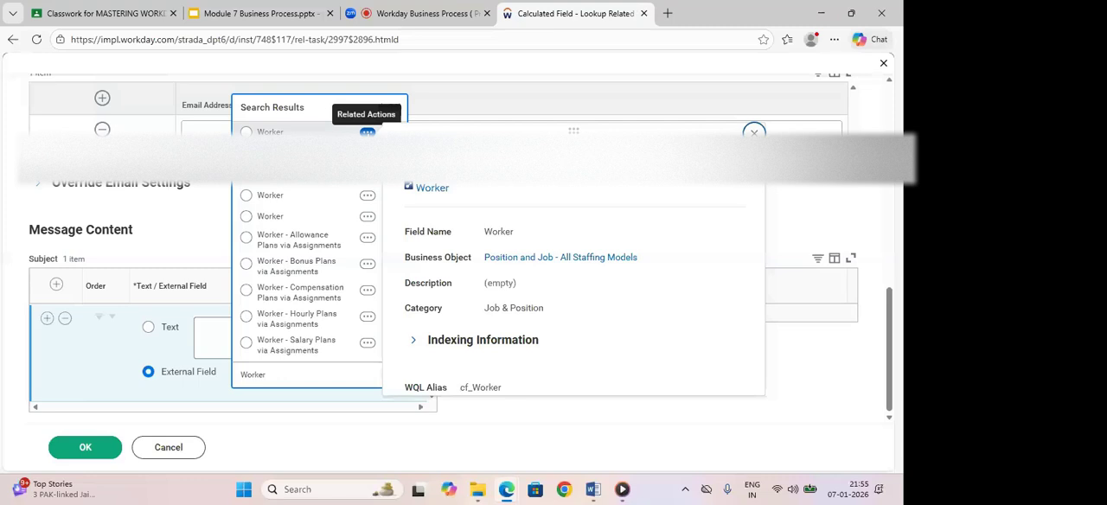
{"action": "left_click", "coordinate": [368, 153]}
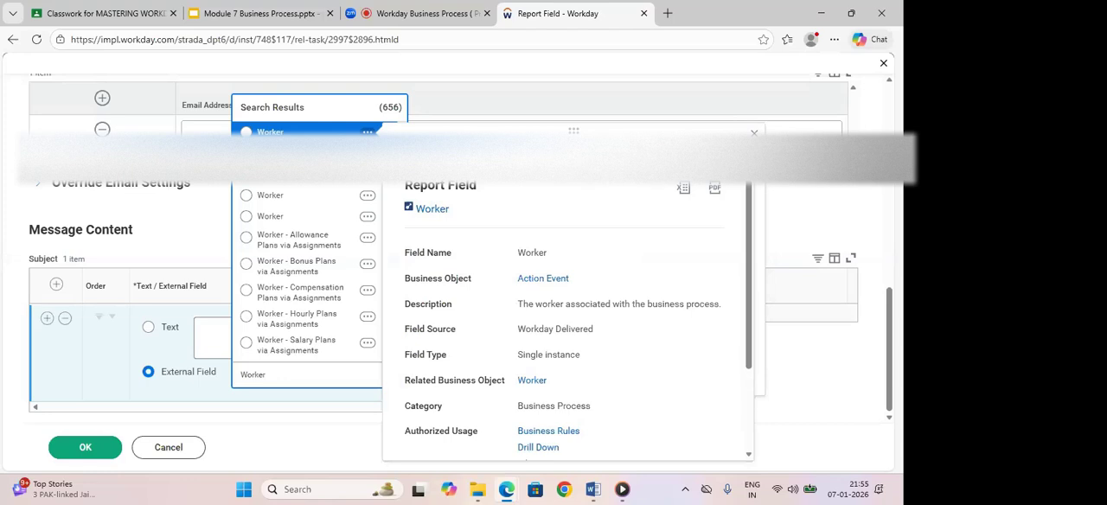
{"action": "left_click", "coordinate": [754, 132]}
{"action": "left_click", "coordinate": [754, 133]}
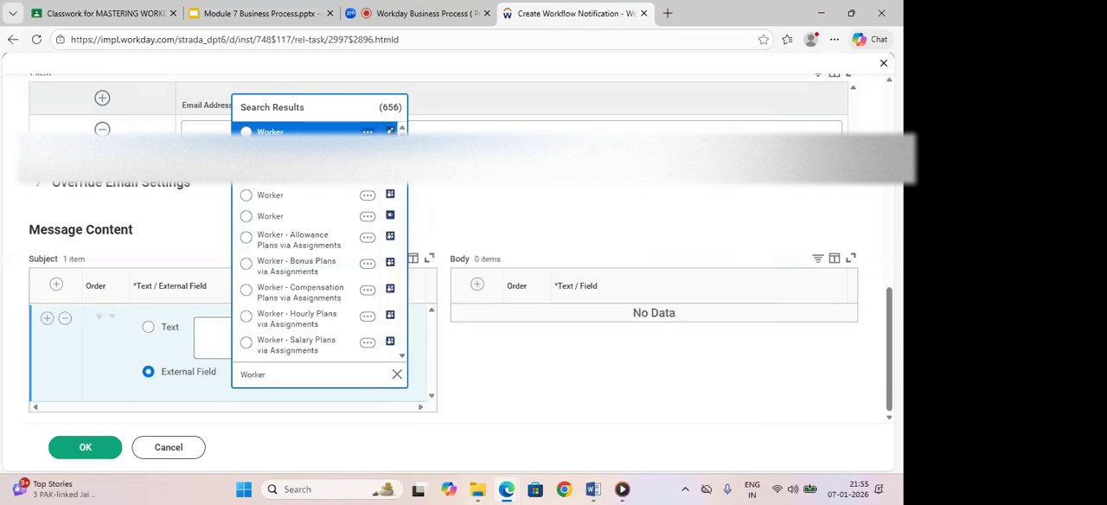
{"action": "left_click", "coordinate": [247, 132]}
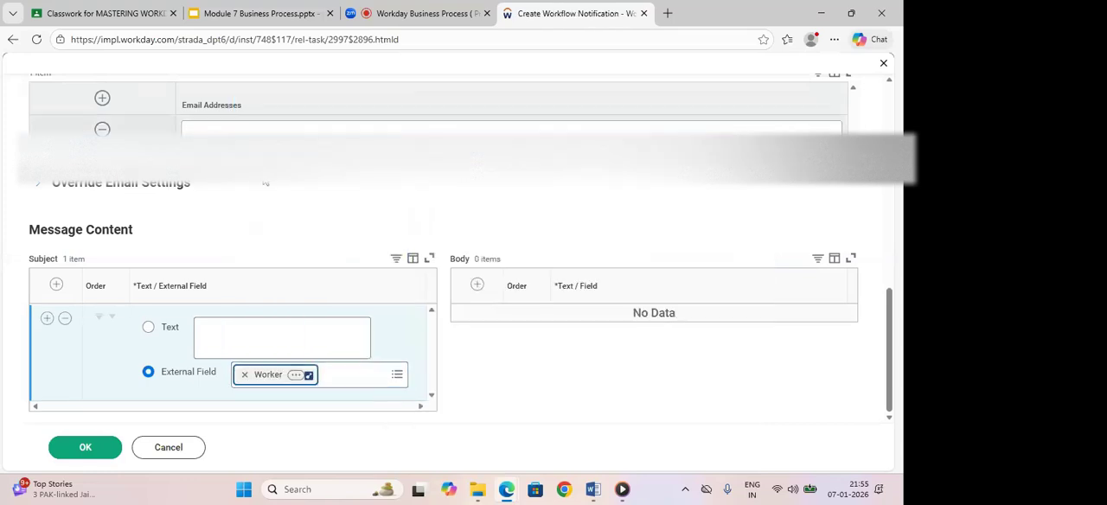
{"action": "left_click", "coordinate": [296, 377]}
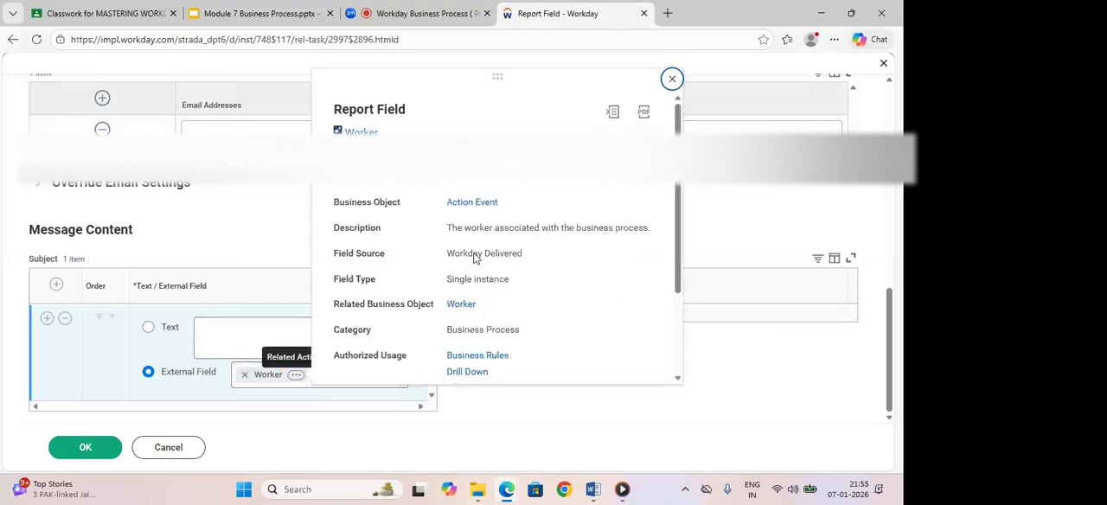
{"action": "left_click", "coordinate": [715, 206]}
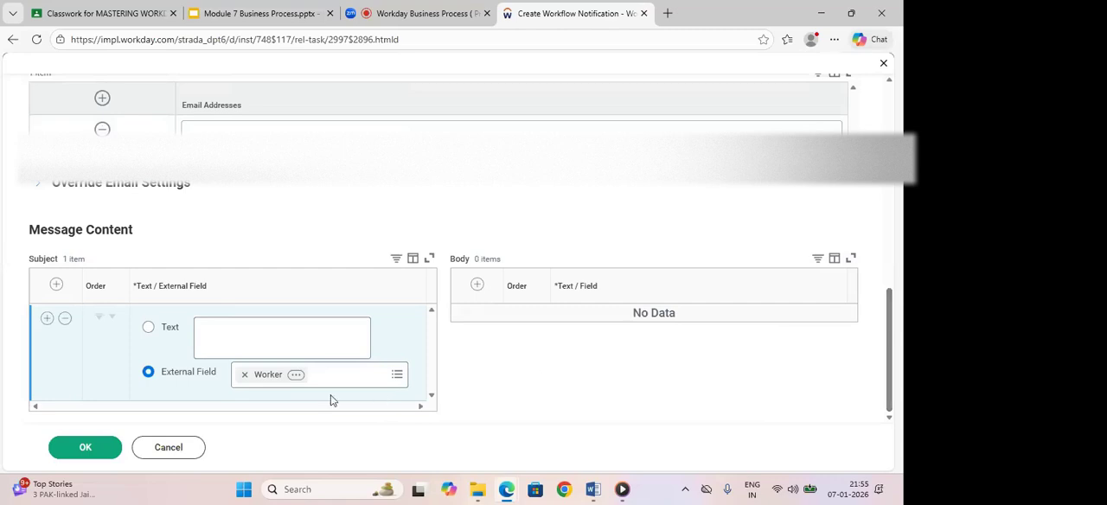
{"action": "left_click", "coordinate": [298, 377]}
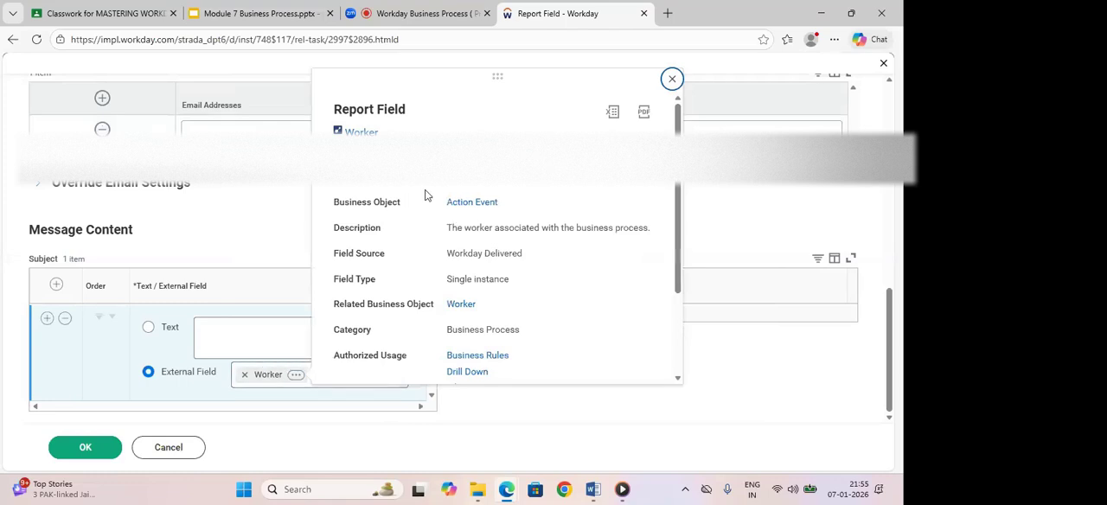
{"action": "left_click", "coordinate": [672, 80]}
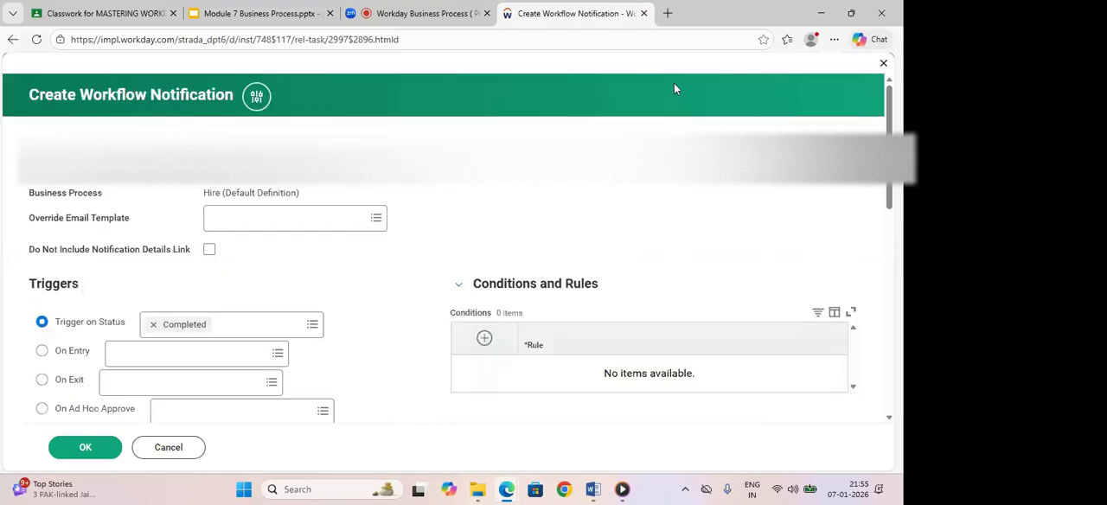
- Add a second subject row below the Worker field with the text "has been hired into the"
{"action": "left_click_drag", "start_coordinate": [896, 199], "coordinate": [899, 412]}
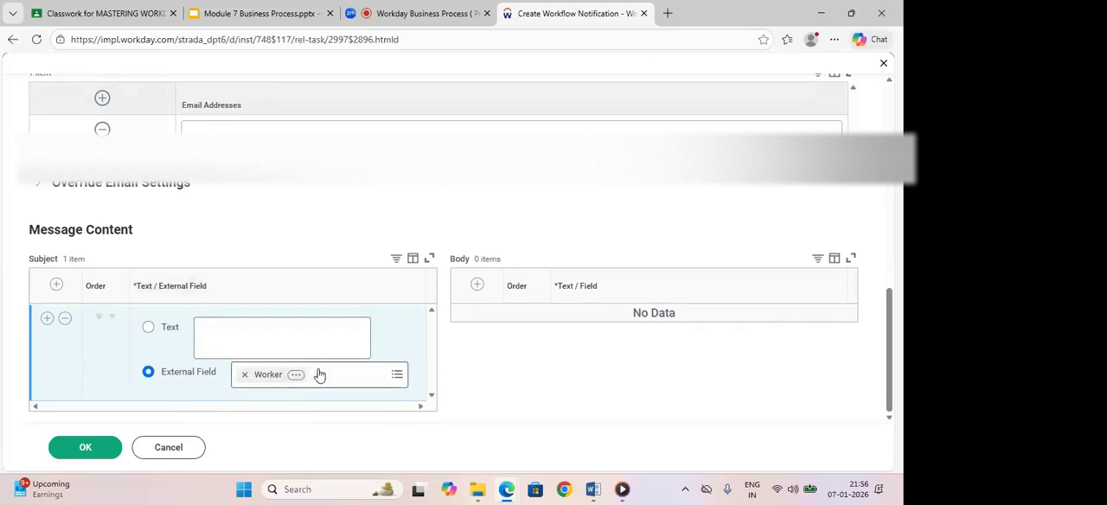
{"action": "left_click", "coordinate": [47, 319]}
{"action": "left_click_drag", "start_coordinate": [892, 331], "coordinate": [896, 359]}
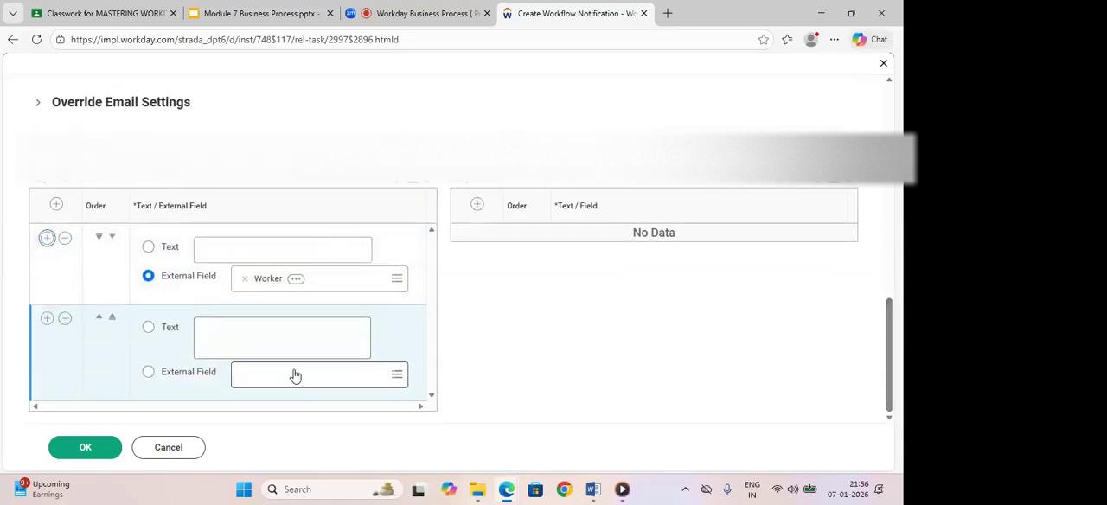
{"action": "left_click", "coordinate": [260, 340]}
{"action": "type", "text": "has "}
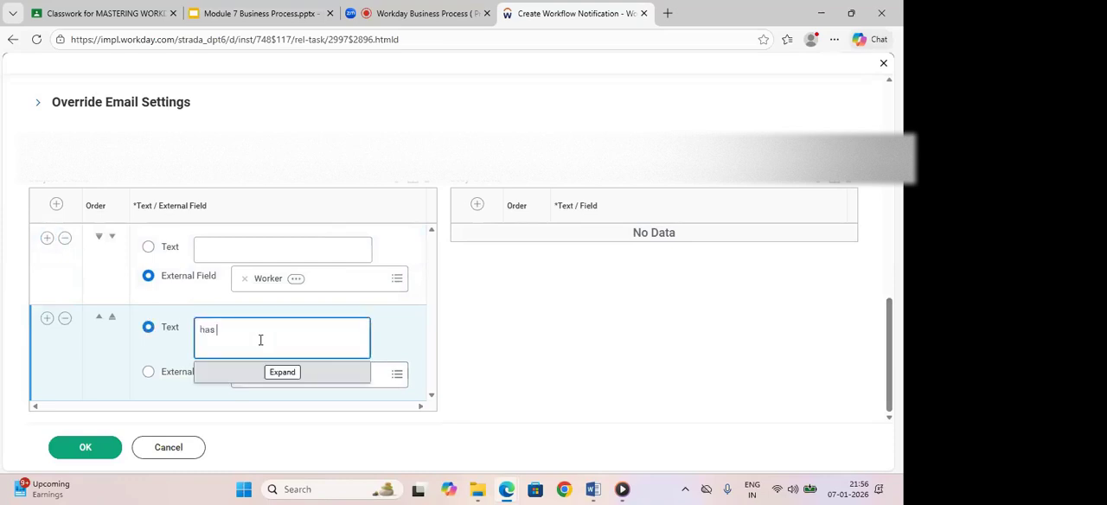
{"action": "type", "text": "been "}
{"action": "type", "text": "h"}
{"action": "type", "text": "ired into"}
{"action": "type", "text": " thi"}
{"action": "left_click", "coordinate": [396, 336]}
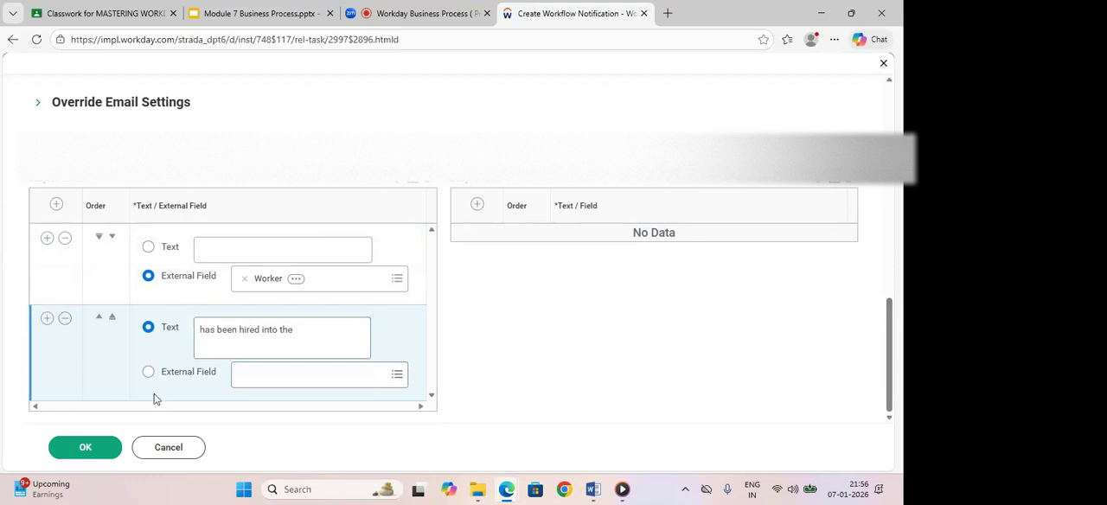
- Add a third subject row below the text row, make it an external field and search for supervisory
{"action": "left_click", "coordinate": [47, 317]}
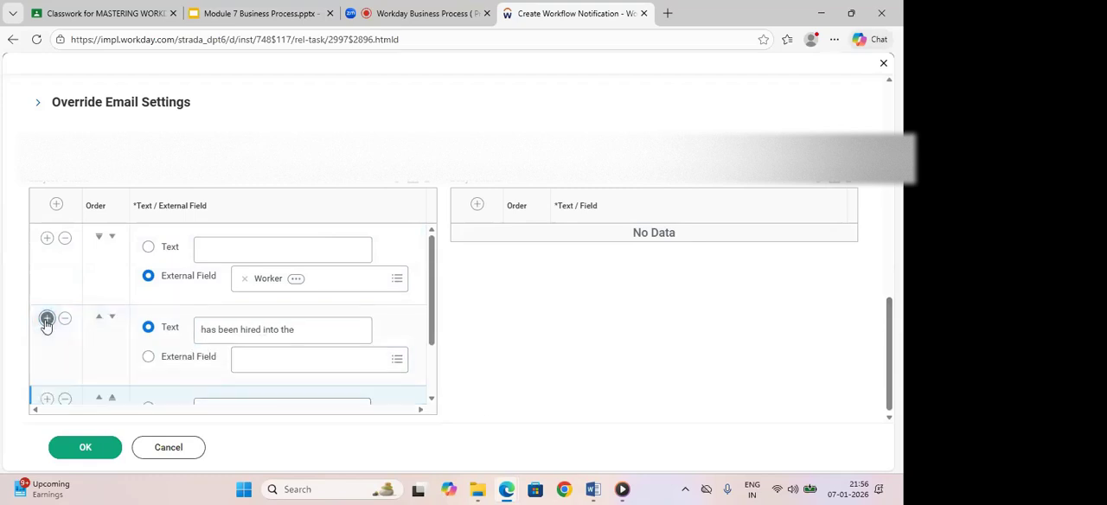
{"action": "scroll", "coordinate": [432, 301], "scroll_direction": "down", "scroll_amount": 2}
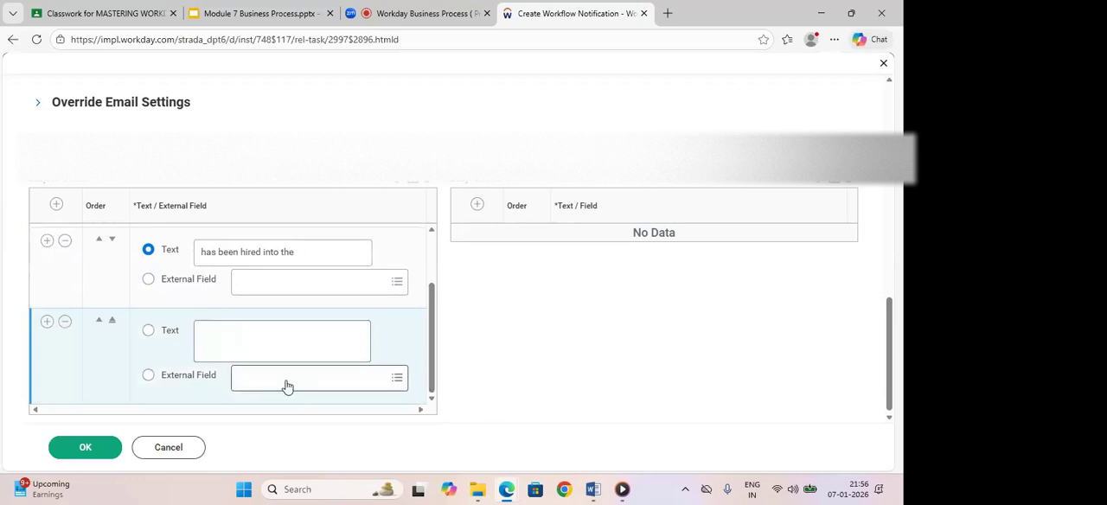
{"action": "left_click", "coordinate": [149, 377]}
{"action": "left_click", "coordinate": [258, 378]}
{"action": "type", "text": "su"}
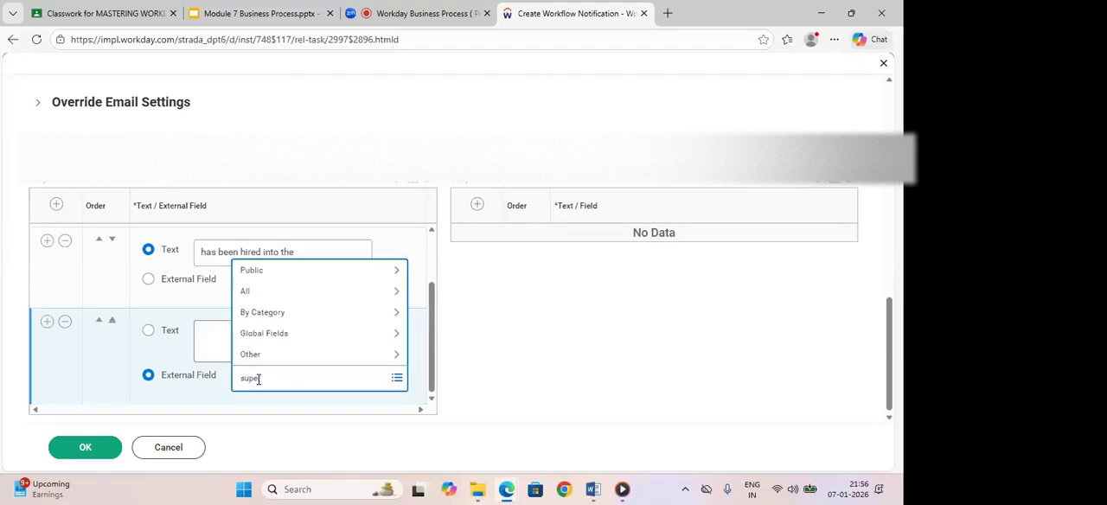
{"action": "type", "text": "pervisory"}
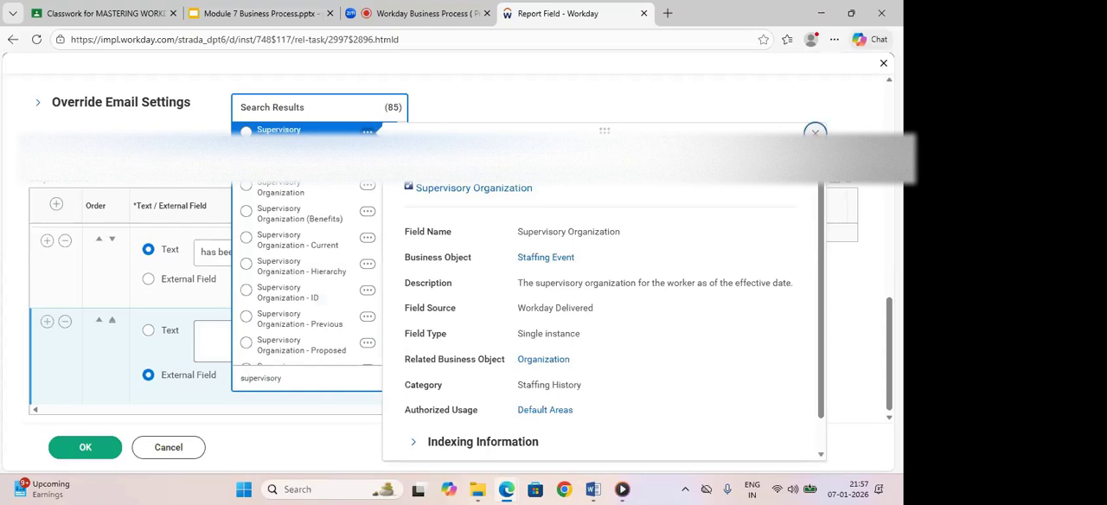
- Choose the Supervisory Organization field on the Staffing Event business object for the third subject row, and review the subject rows
{"action": "left_click", "coordinate": [815, 133]}
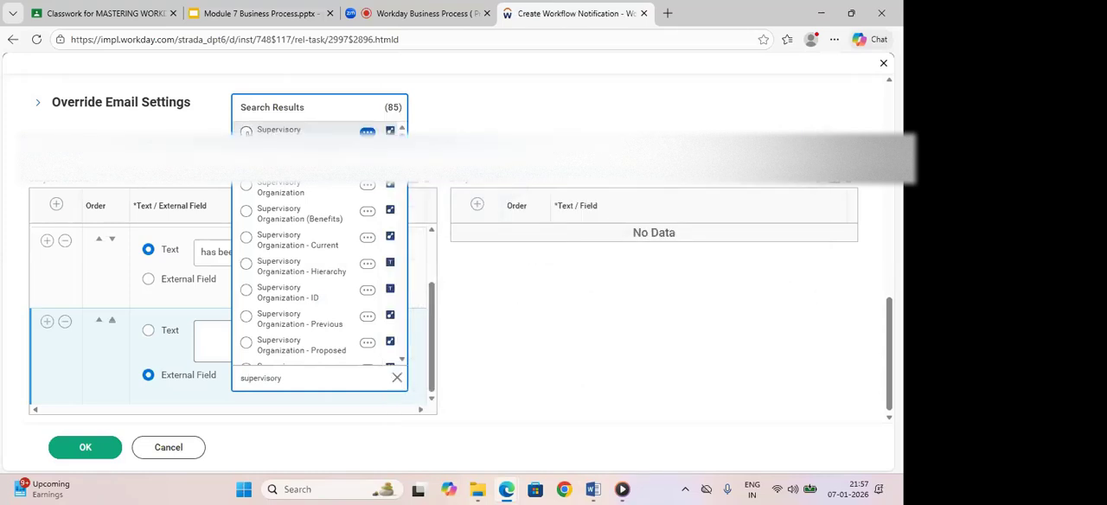
{"action": "left_click", "coordinate": [352, 130]}
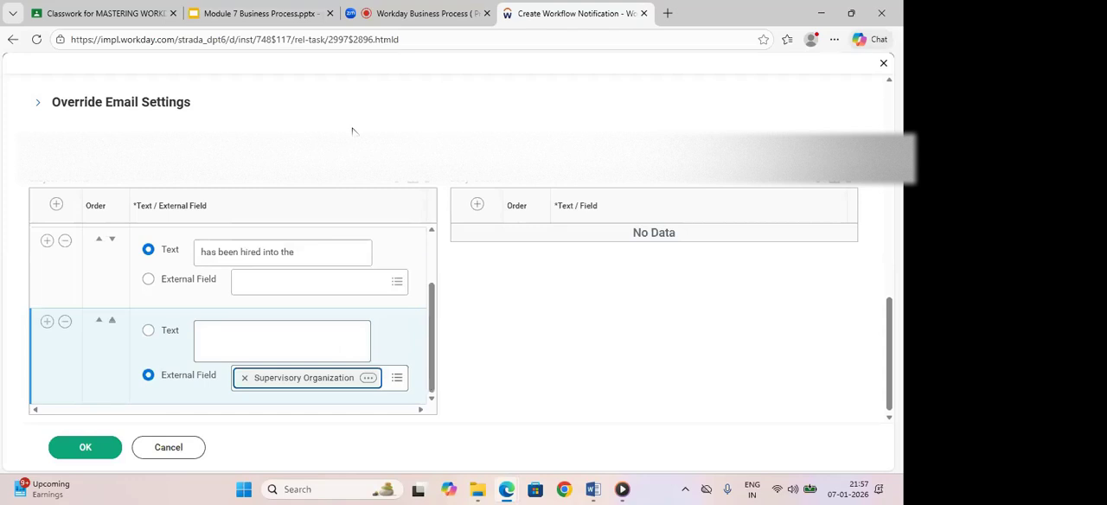
{"action": "left_click_drag", "start_coordinate": [432, 309], "coordinate": [432, 258]}
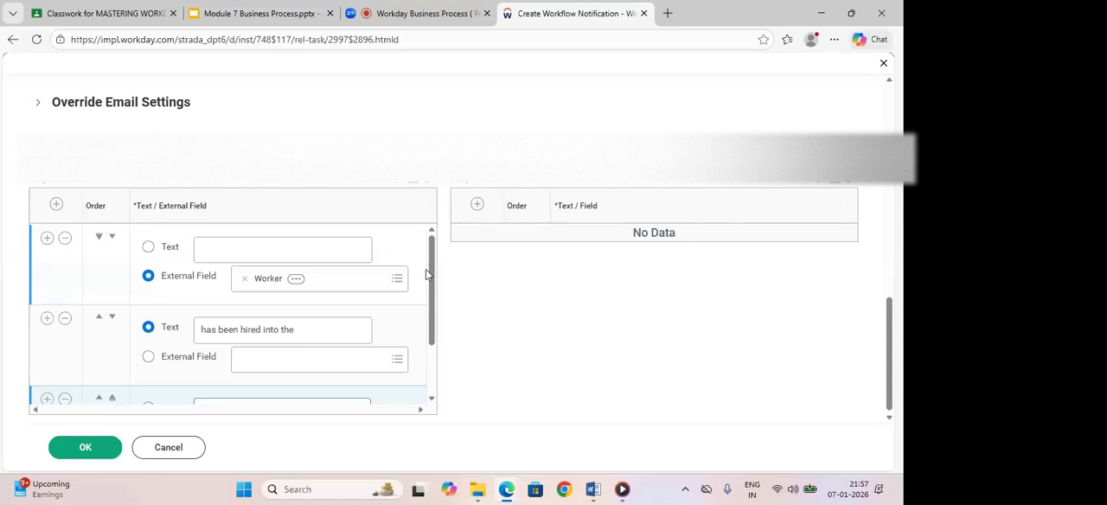
{"action": "left_click_drag", "start_coordinate": [431, 275], "coordinate": [432, 323]}
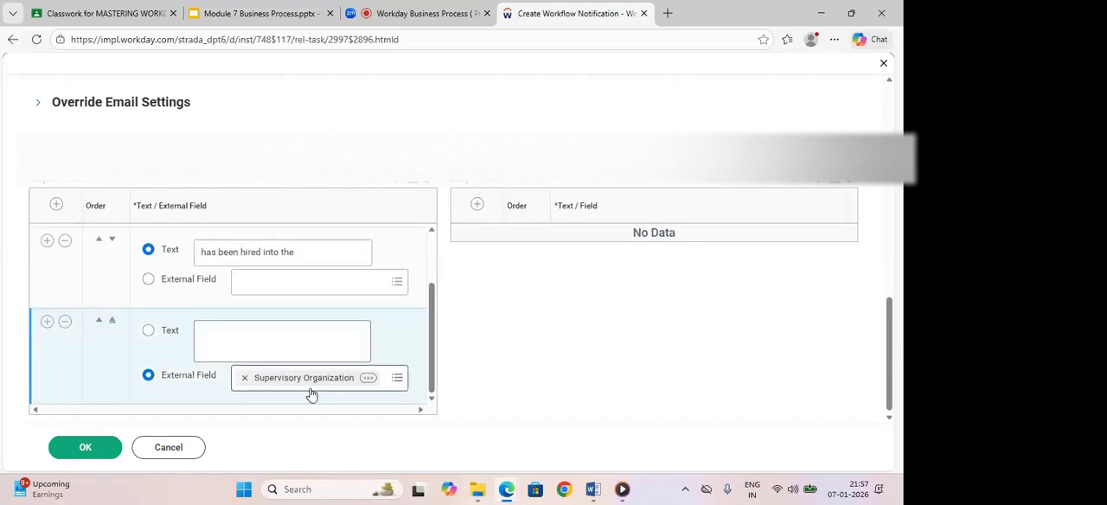
{"action": "left_click_drag", "start_coordinate": [433, 368], "coordinate": [434, 233]}
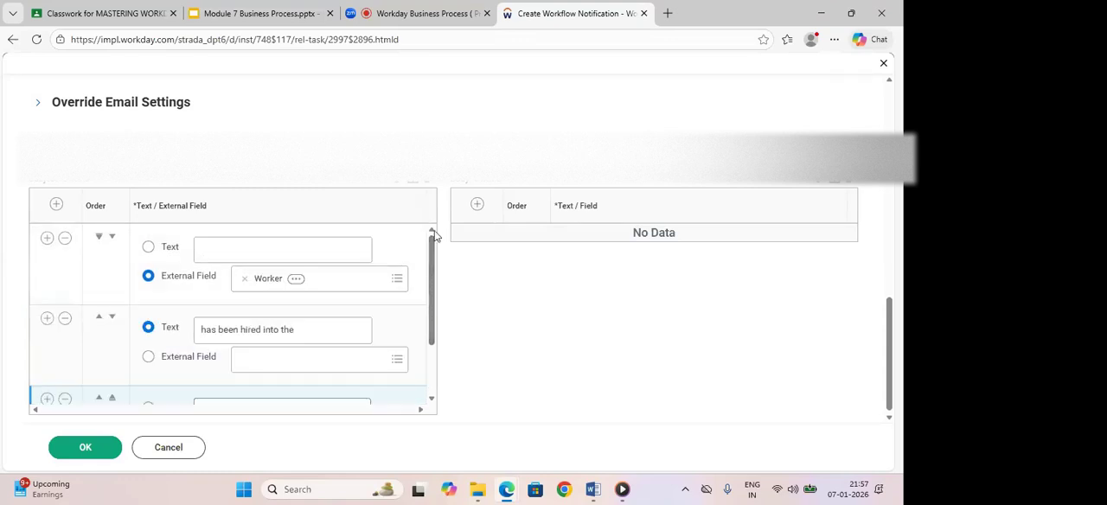
- Add a text row to the message body and enter the greeting "Hello," followed by a blank line
{"action": "left_click", "coordinate": [477, 206]}
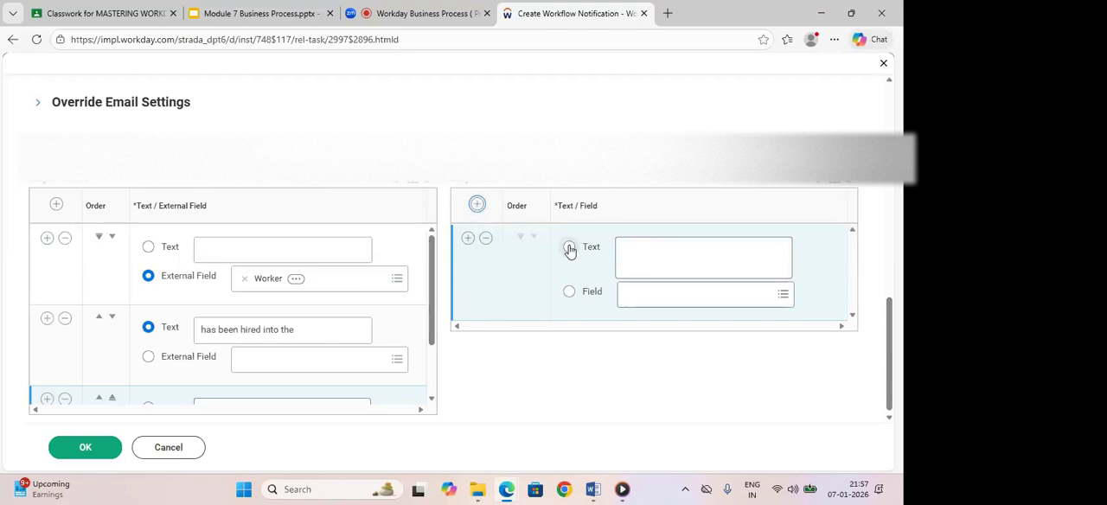
{"action": "left_click", "coordinate": [628, 250]}
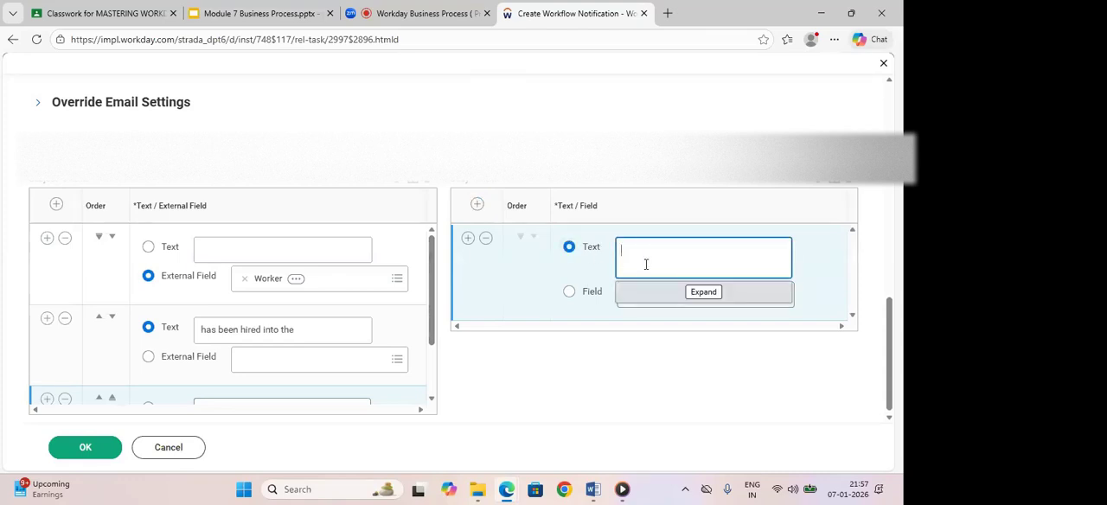
{"action": "type", "text": "Hello"}
{"action": "key", "text": "Return"}
{"action": "key", "text": "BackSpace"}
{"action": "key", "text": "Return"}
- Write "The hiring is successfully completed" below the greeting in the message body, with the spelling corrected
{"action": "type", "text": "Emplo"}
{"action": "key", "text": "BackSpace"}
{"action": "key", "text": "BackSpace"}
{"action": "key", "text": "BackSpace"}
{"action": "key", "text": "BackSpace"}
{"action": "key", "text": "BackSpace"}
{"action": "key", "text": "BackSpace"}
{"action": "type", "text": "The hiring is succesfully c"}
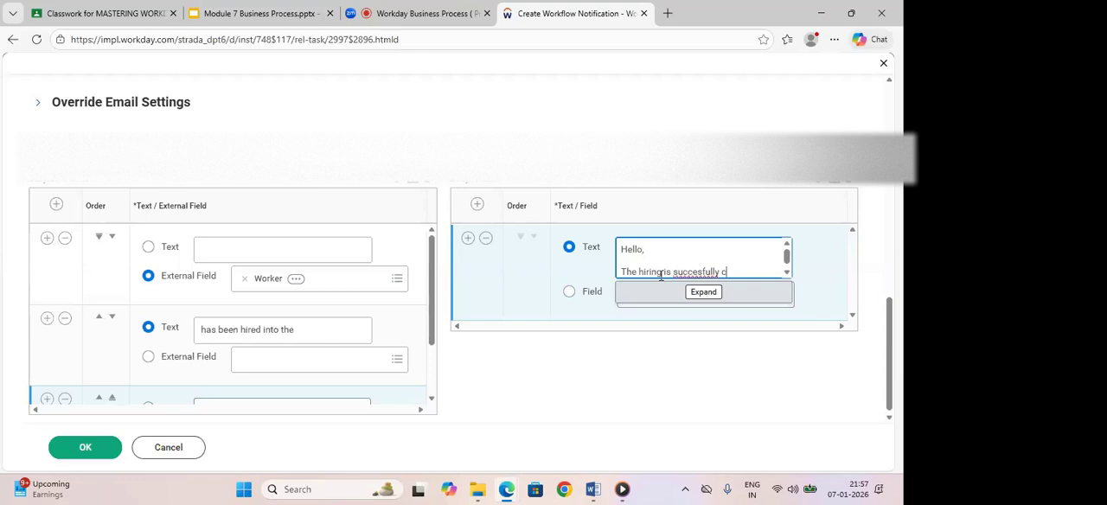
{"action": "type", "text": "ompleted"}
{"action": "left_click", "coordinate": [704, 273]}
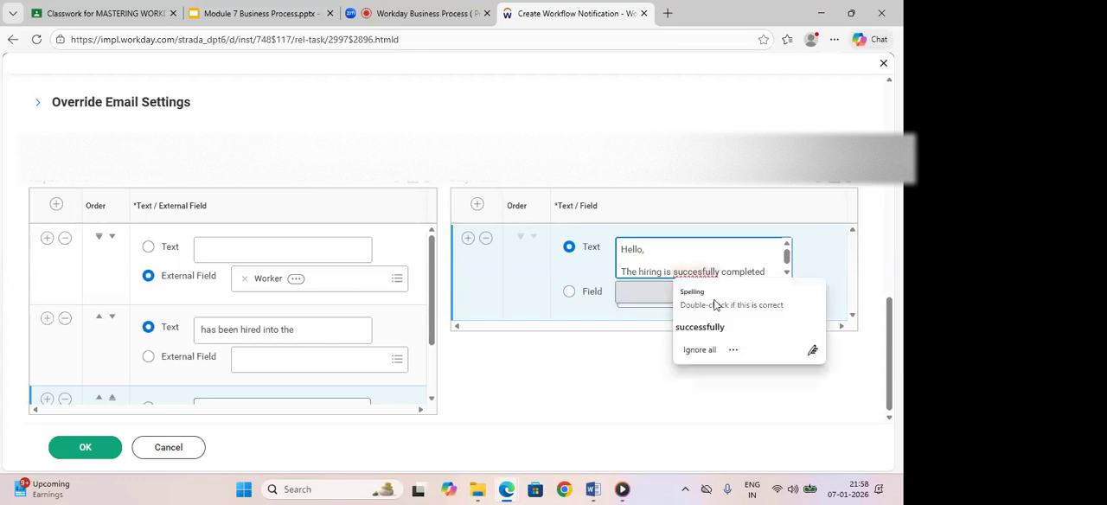
{"action": "left_click", "coordinate": [709, 329]}
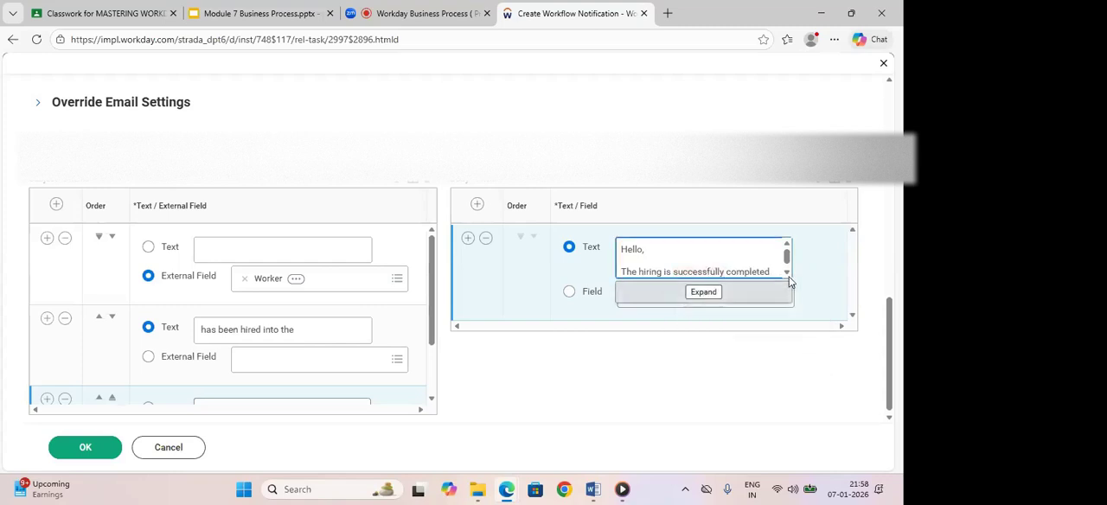
- Extend the end of the body sentence with the word "on"
{"action": "left_click", "coordinate": [788, 272]}
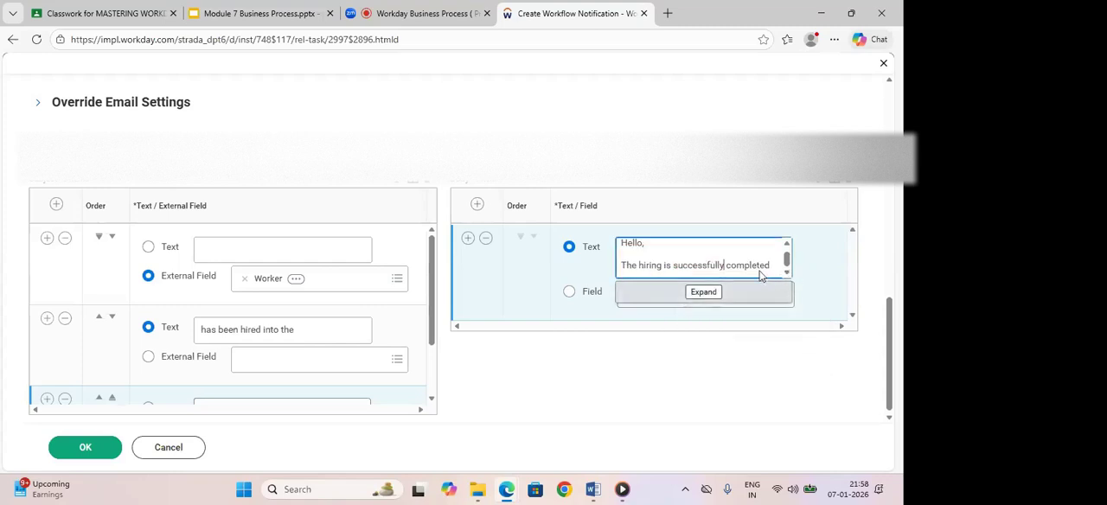
{"action": "left_click", "coordinate": [773, 265]}
{"action": "type", "text": "on "}
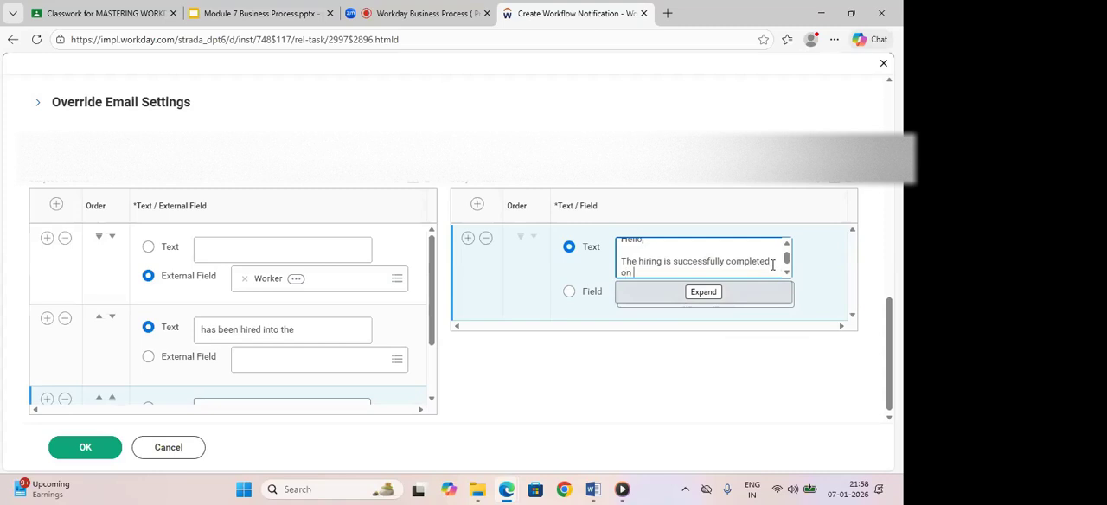
{"action": "type", "text": "hire d"}
{"action": "left_click", "coordinate": [746, 183]}
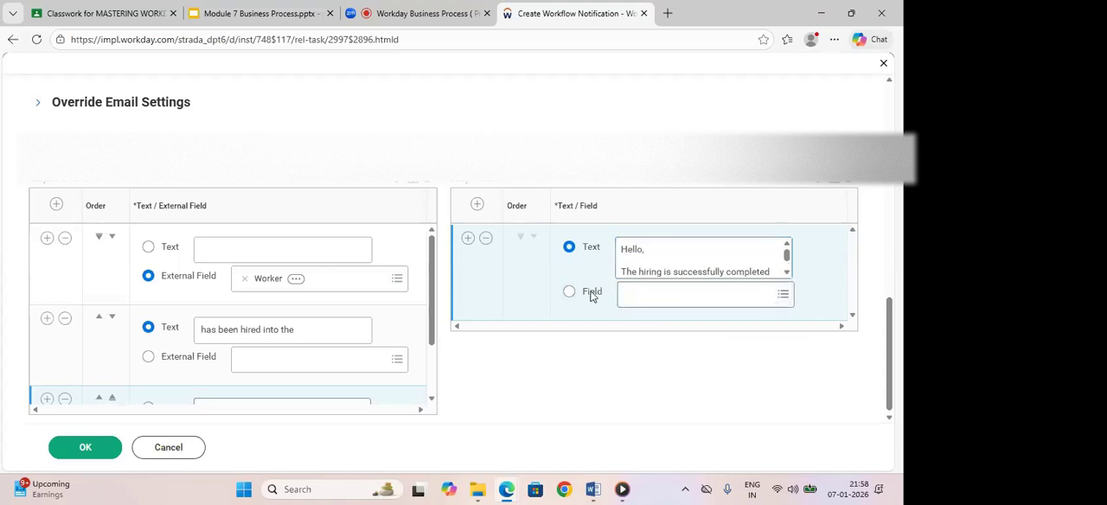
- Add a second body row below the text, make it a field and search for hire date
{"action": "left_click", "coordinate": [468, 238]}
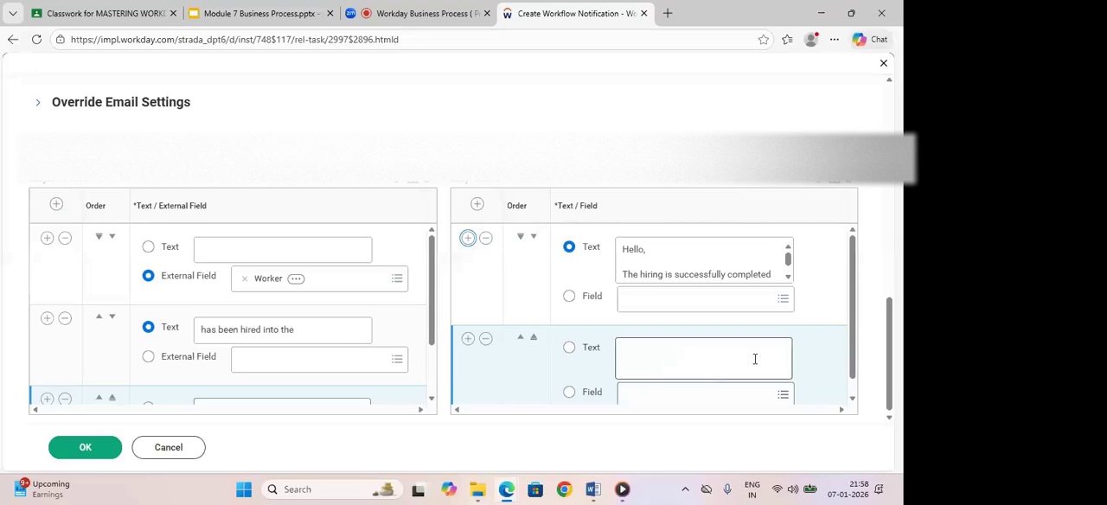
{"action": "left_click", "coordinate": [788, 277]}
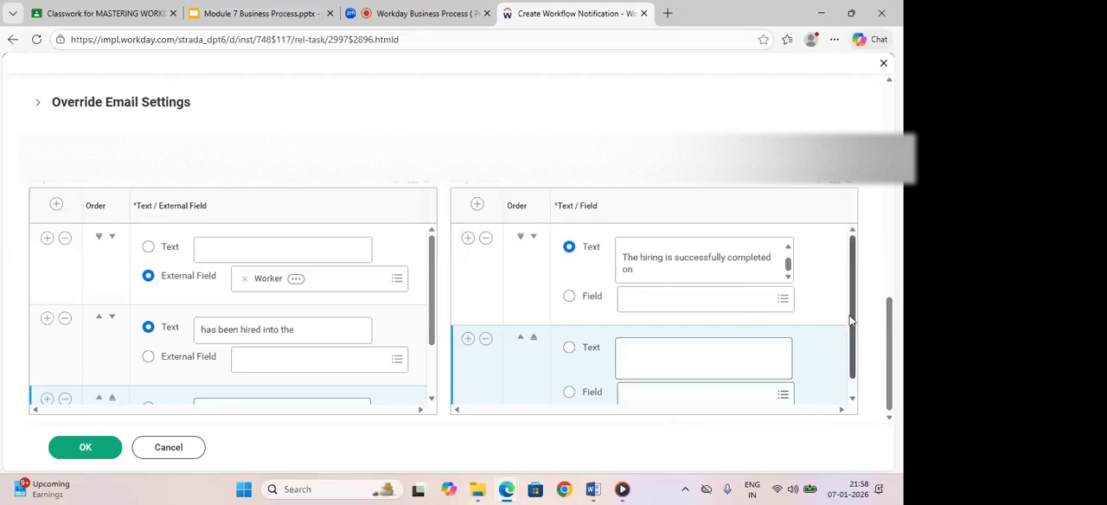
{"action": "scroll", "coordinate": [846, 346], "scroll_direction": "down", "scroll_amount": 1}
{"action": "left_click", "coordinate": [687, 378]}
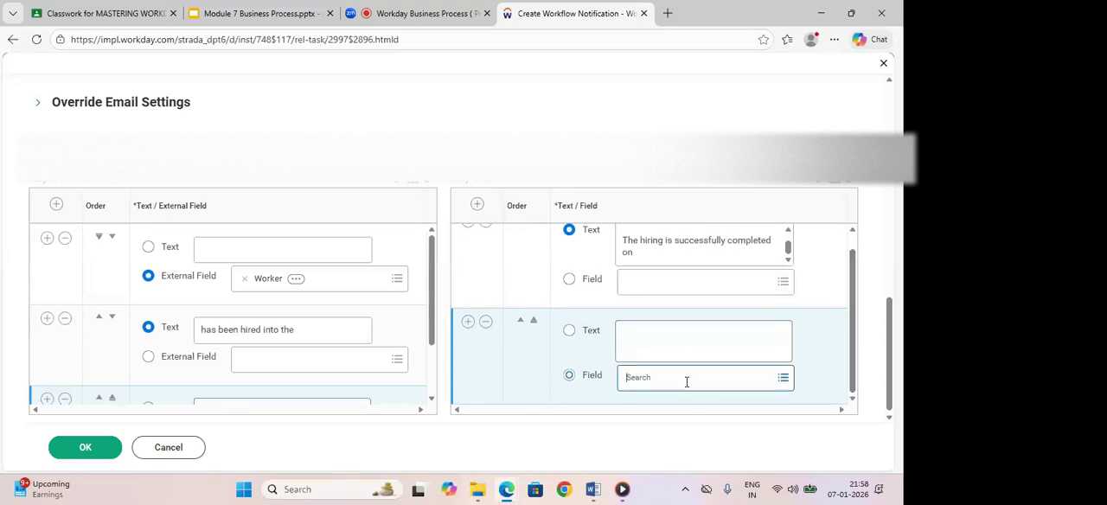
{"action": "type", "text": "hire"}
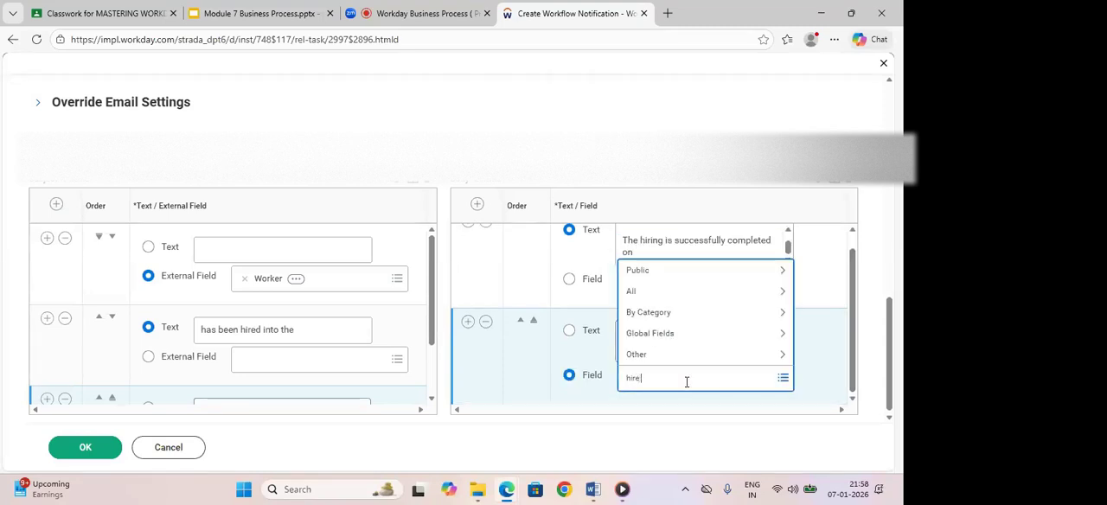
{"action": "type", "text": " dat"}
{"action": "key", "text": "Return"}
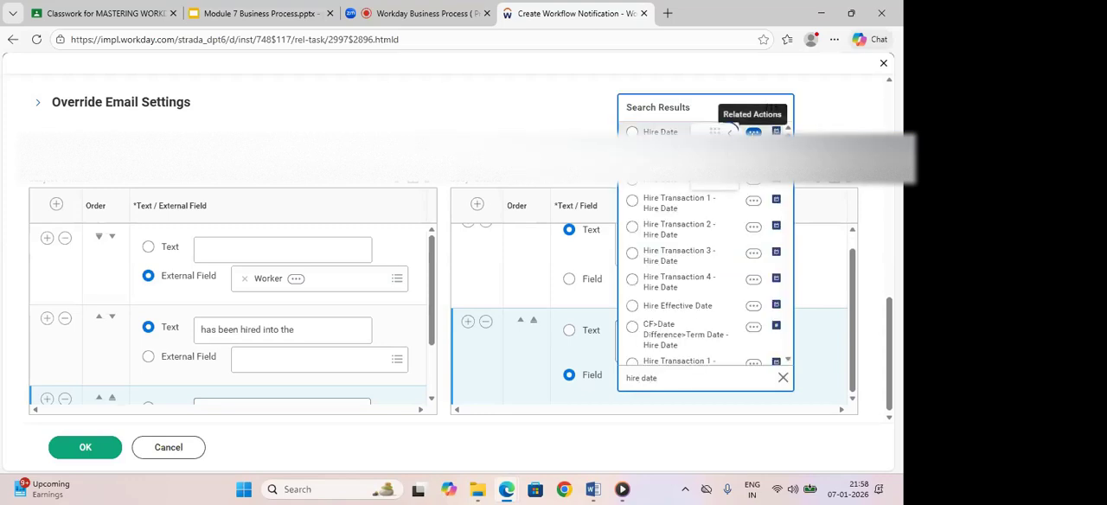
- Review the details of the Hire Date field on the Worker business object and choose it for the second body row
{"action": "left_click", "coordinate": [754, 132]}
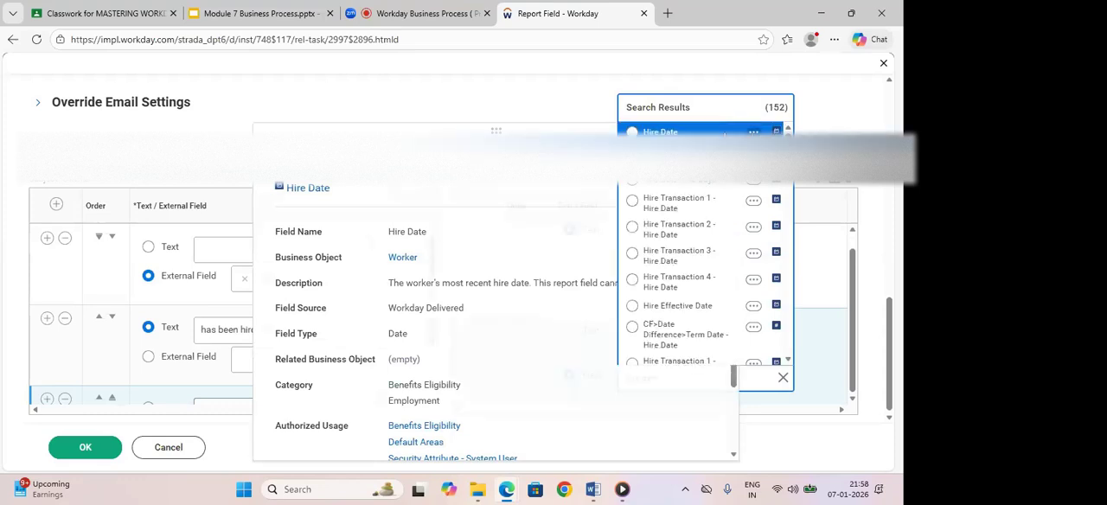
{"action": "left_click", "coordinate": [728, 132]}
{"action": "left_click", "coordinate": [632, 132]}
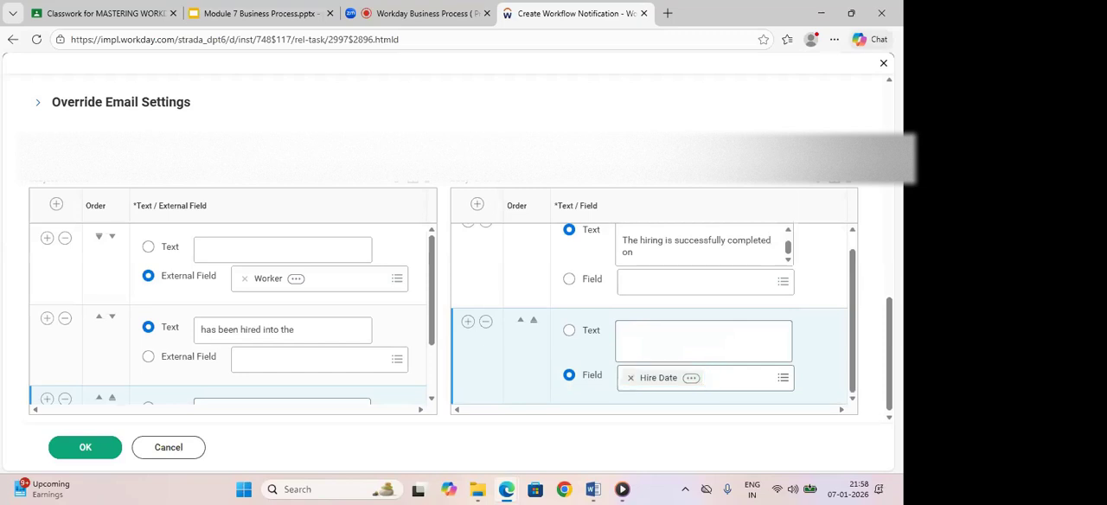
- Check the subject and body rows, submit the workflow notification, and finish to return to the Hire business process definition
{"action": "left_click_drag", "start_coordinate": [787, 253], "coordinate": [787, 240]}
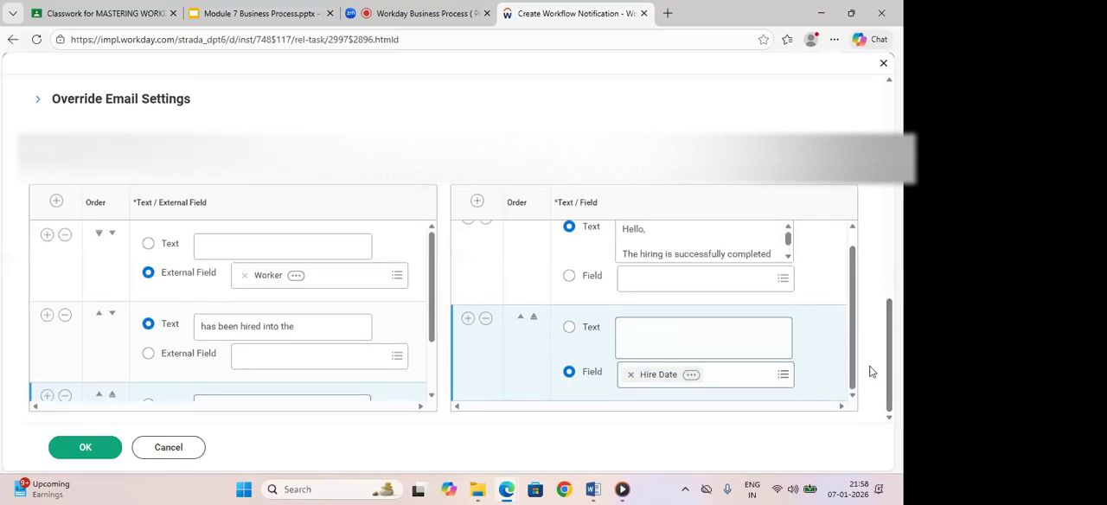
{"action": "left_click_drag", "start_coordinate": [855, 331], "coordinate": [850, 290]}
{"action": "left_click_drag", "start_coordinate": [891, 322], "coordinate": [884, 345]}
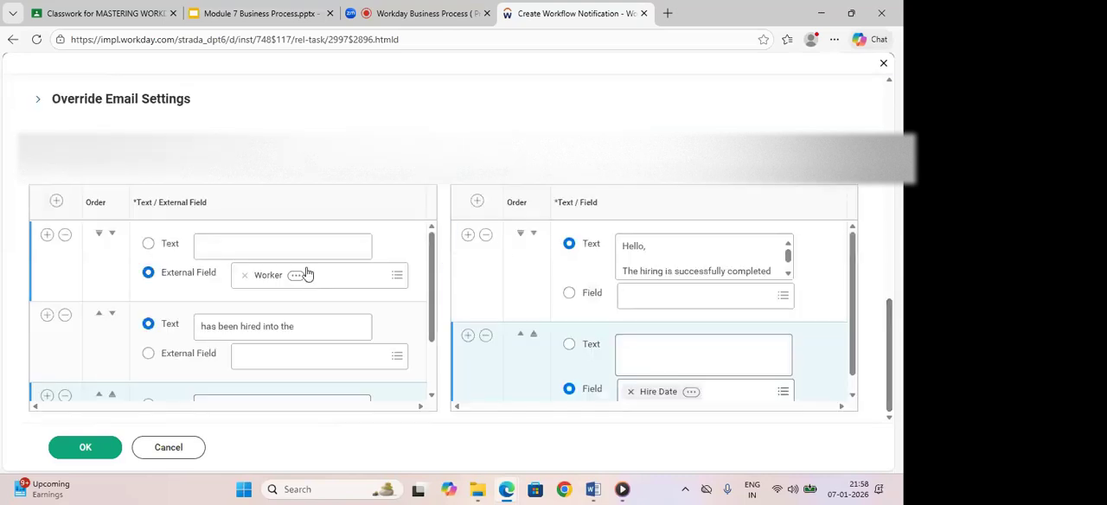
{"action": "left_click_drag", "start_coordinate": [432, 251], "coordinate": [428, 316]}
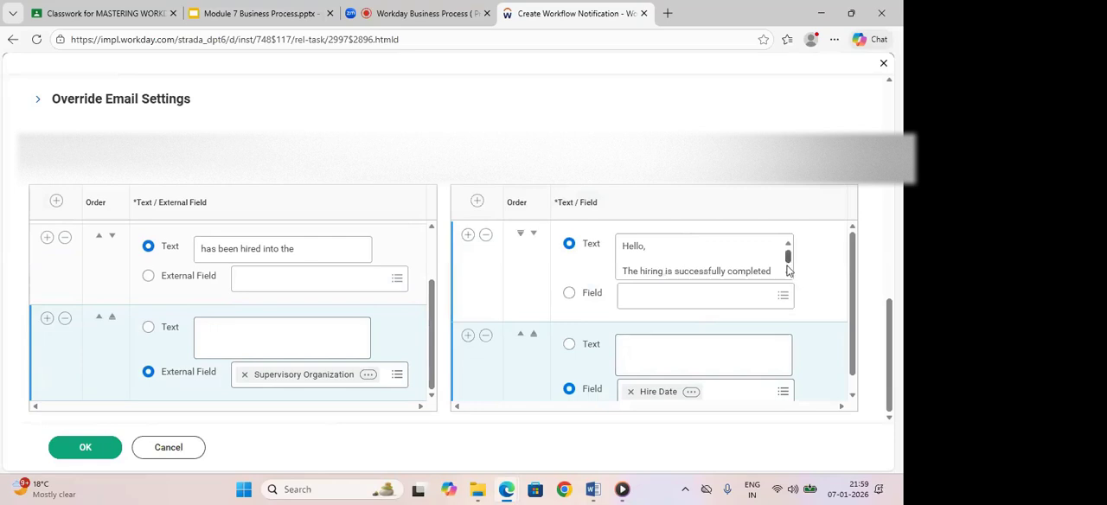
{"action": "left_click_drag", "start_coordinate": [788, 264], "coordinate": [789, 270]}
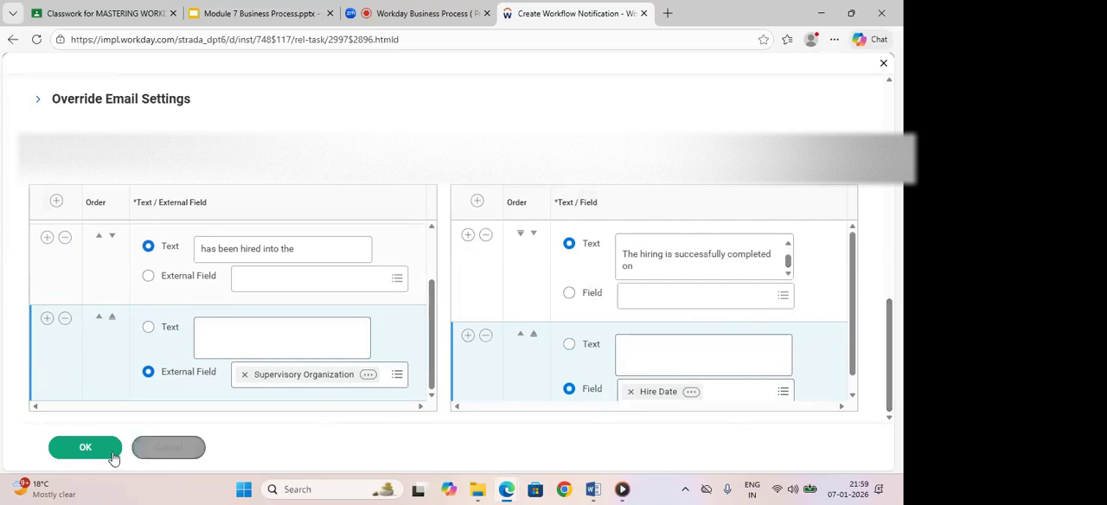
{"action": "left_click", "coordinate": [84, 447]}
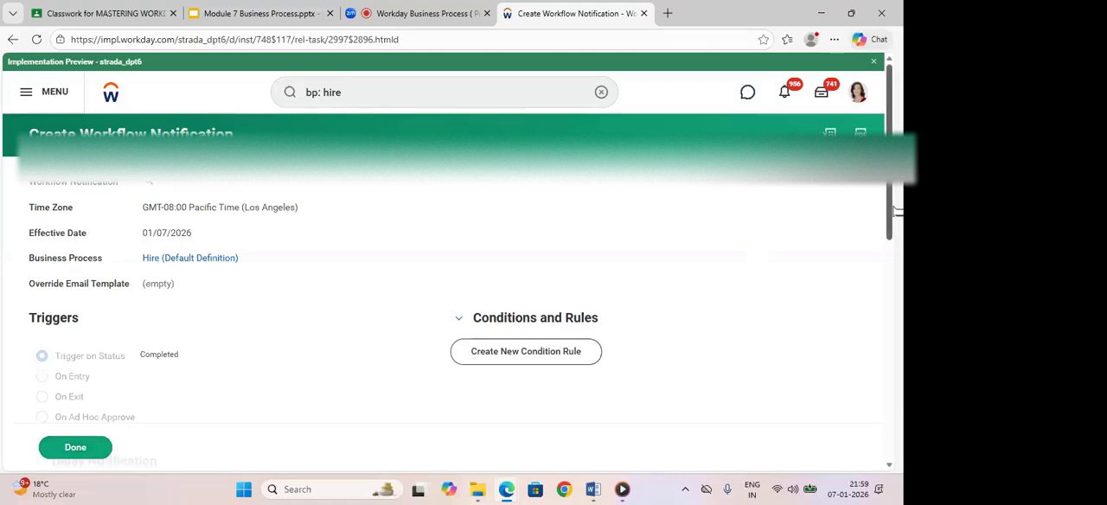
{"action": "mouse_move", "coordinate": [895, 212]}
{"action": "left_mouse_down"}
{"action": "mouse_move", "coordinate": [890, 424]}
{"action": "mouse_move", "coordinate": [890, 212]}
{"action": "left_mouse_up"}
{"action": "left_click", "coordinate": [79, 450]}
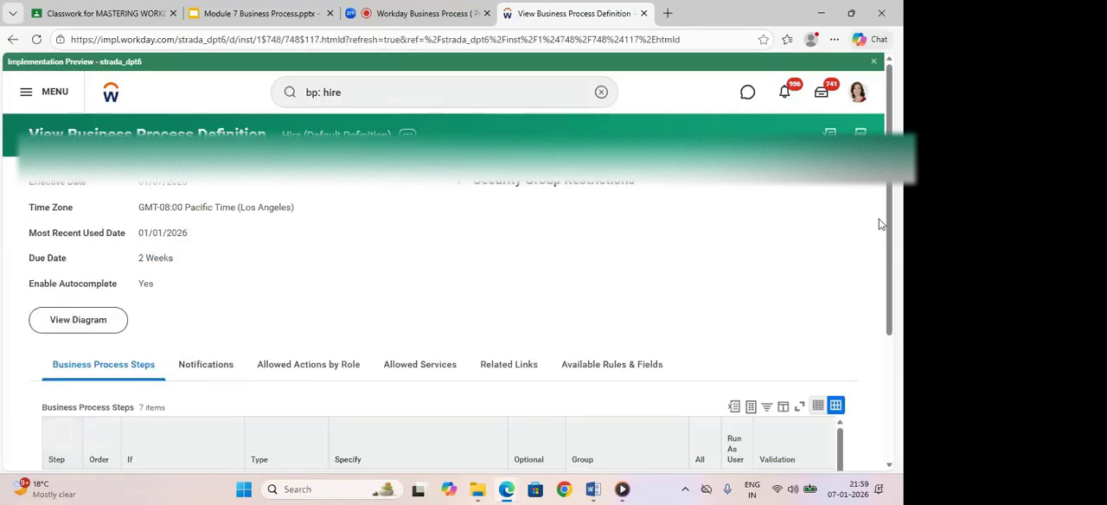
- Examine the HR Partner custom notification's recipients, trigger, subject and body among the notifications of the Hire definition
{"action": "left_click_drag", "start_coordinate": [891, 230], "coordinate": [892, 361]}
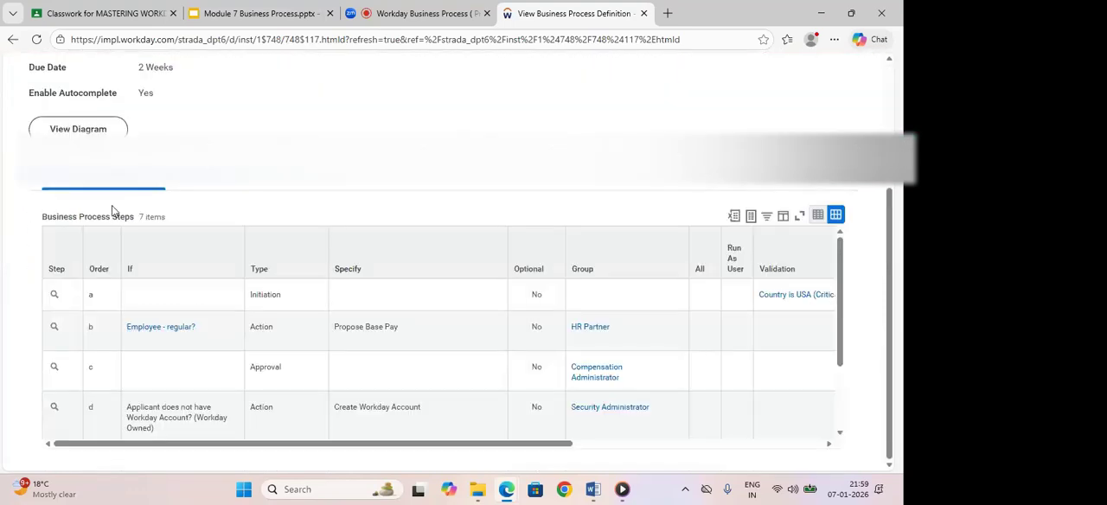
{"action": "left_click", "coordinate": [218, 187]}
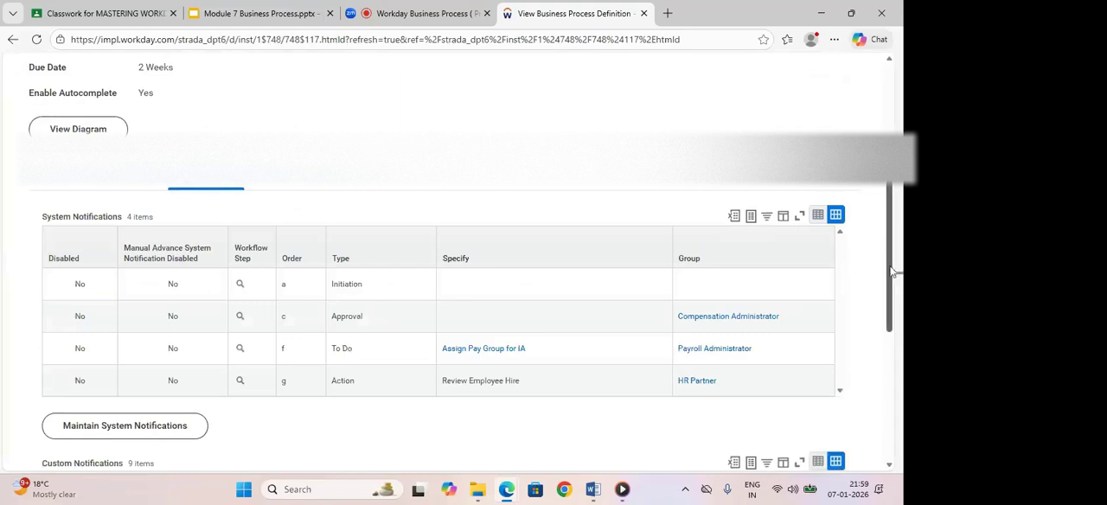
{"action": "left_click_drag", "start_coordinate": [895, 274], "coordinate": [896, 398]}
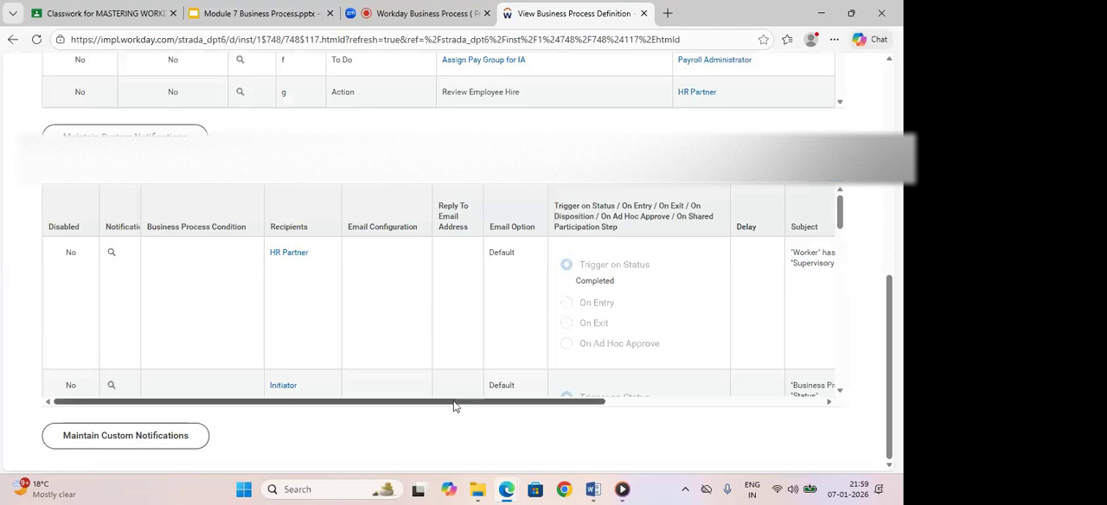
{"action": "left_click_drag", "start_coordinate": [454, 405], "coordinate": [734, 398]}
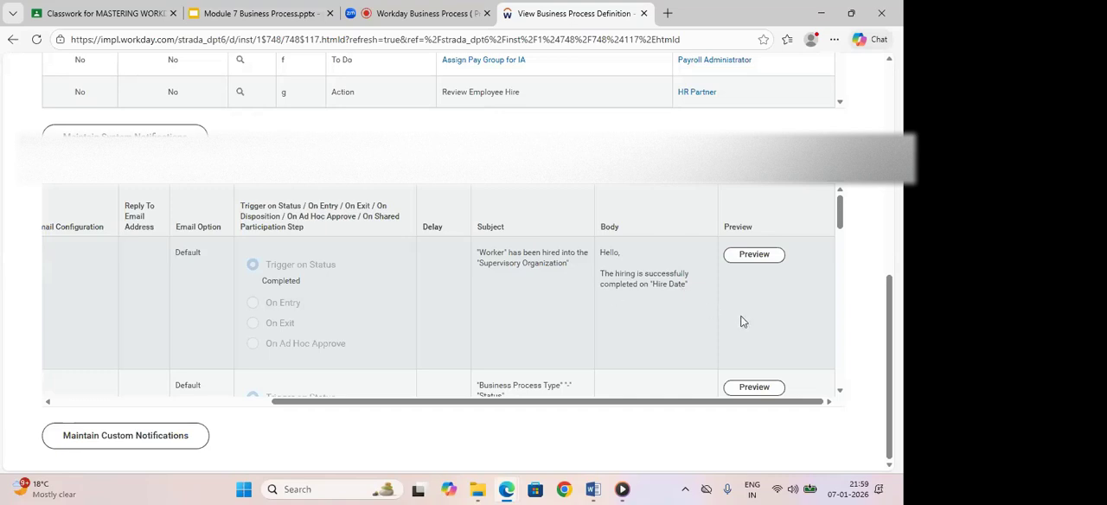
{"action": "left_click_drag", "start_coordinate": [493, 401], "coordinate": [275, 398]}
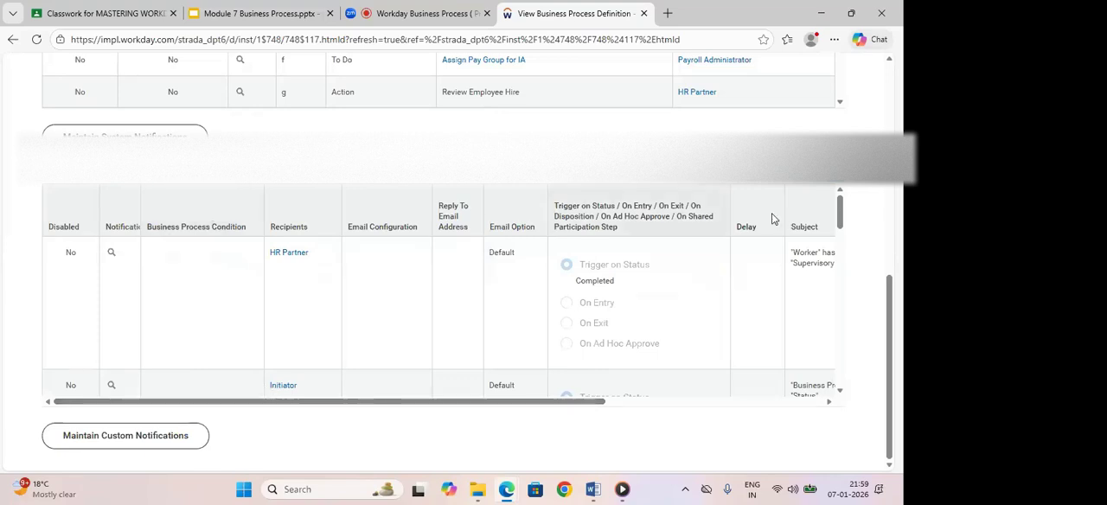
{"action": "left_click_drag", "start_coordinate": [894, 297], "coordinate": [886, 86]}
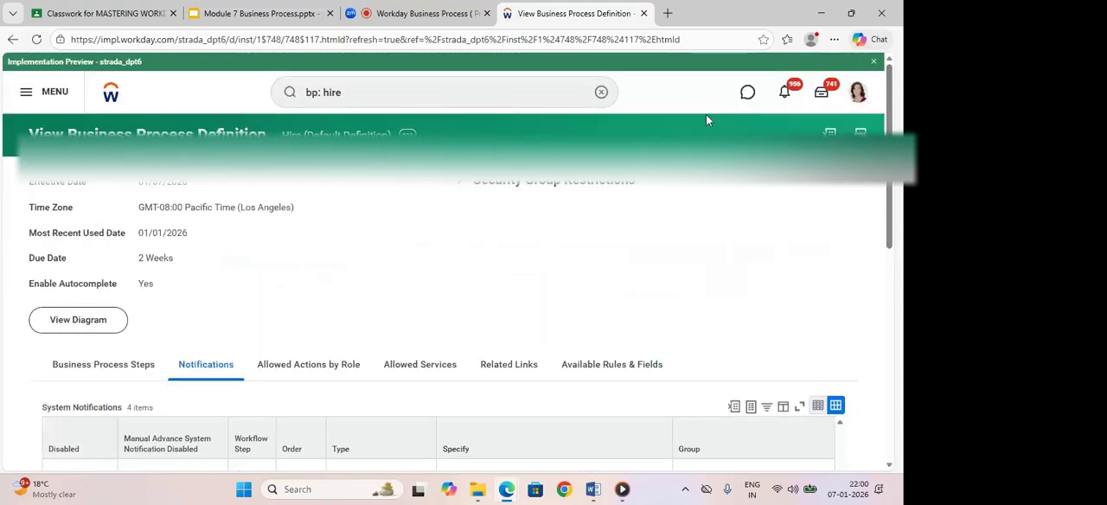